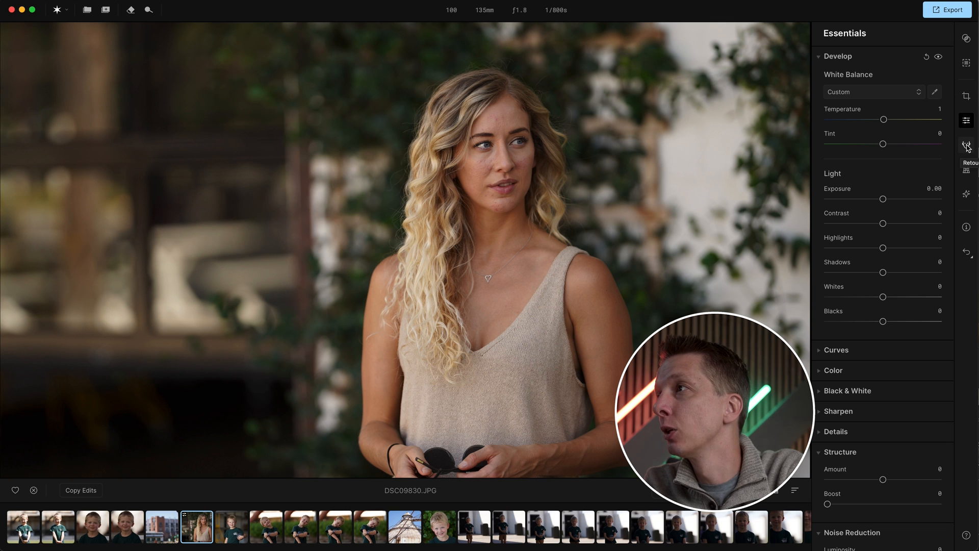
- Open the Retouch tools, zoom into the portrait's face, and set Skin Blemish's Blemish Removal to 70
click(968, 148)
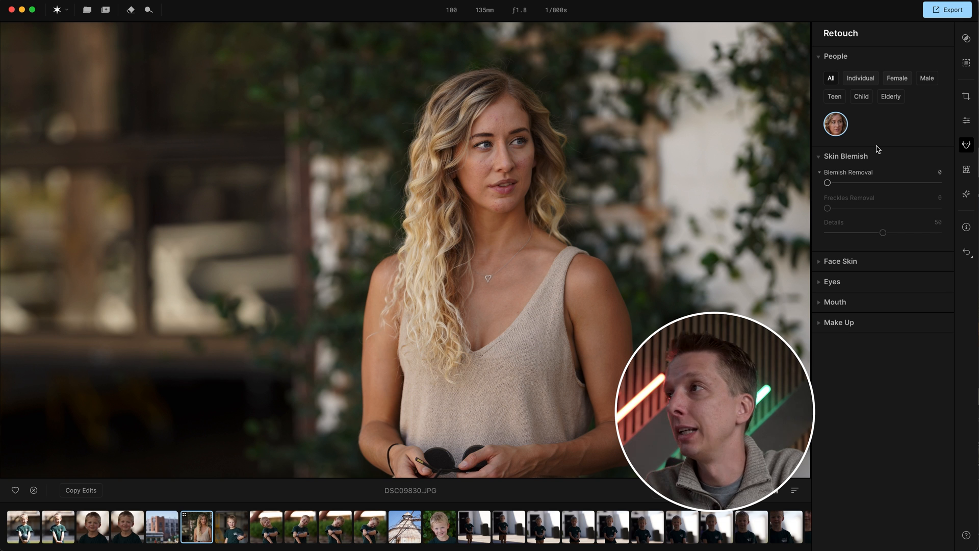
click(513, 217)
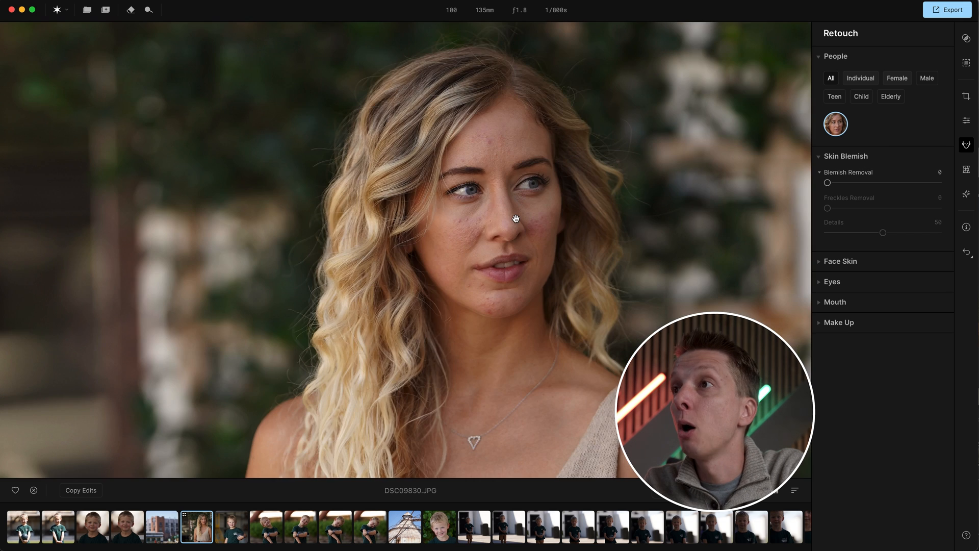
click(512, 216)
click(506, 168)
drag(505, 185, 502, 213)
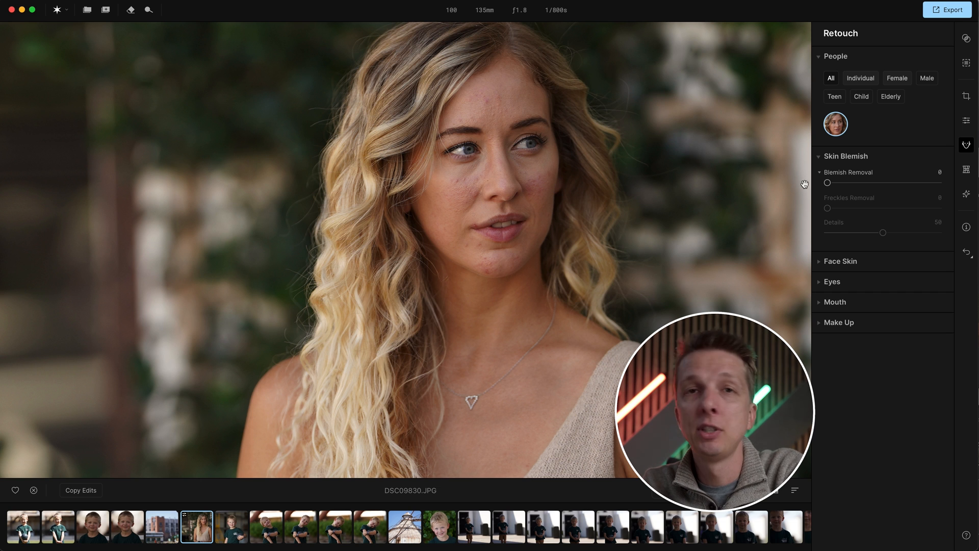
drag(827, 183, 938, 182)
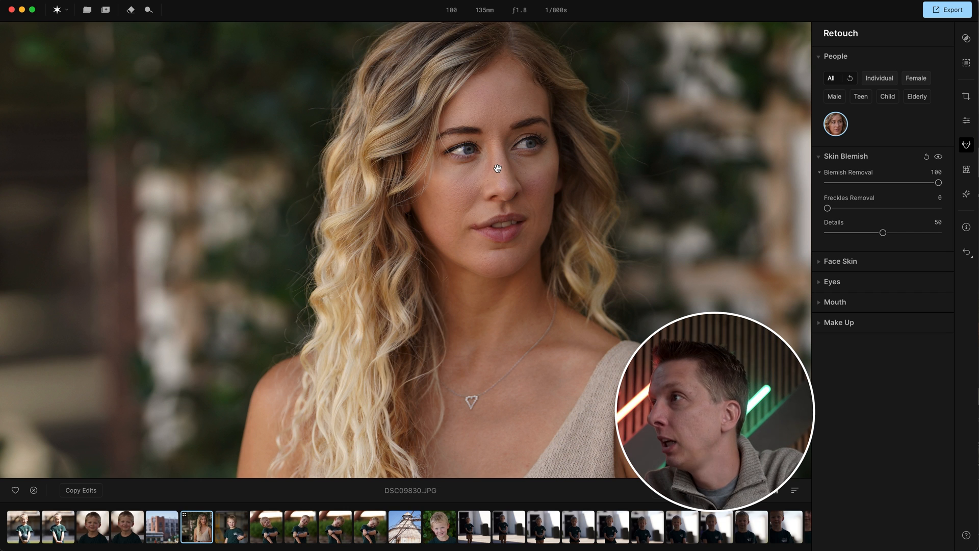
drag(938, 182, 895, 183)
scroll(502, 160, down, 5)
scroll(502, 160, up, 5)
drag(502, 160, 504, 178)
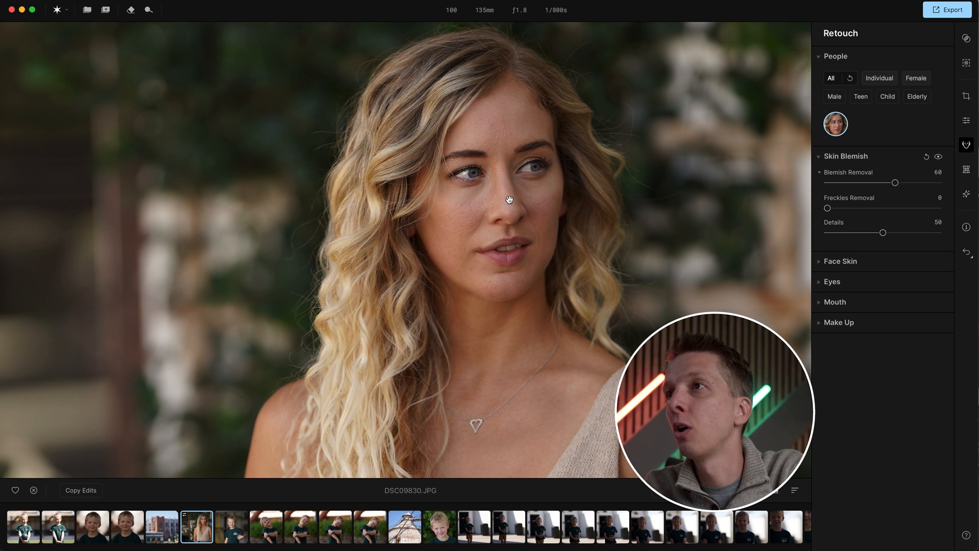
drag(894, 183, 905, 183)
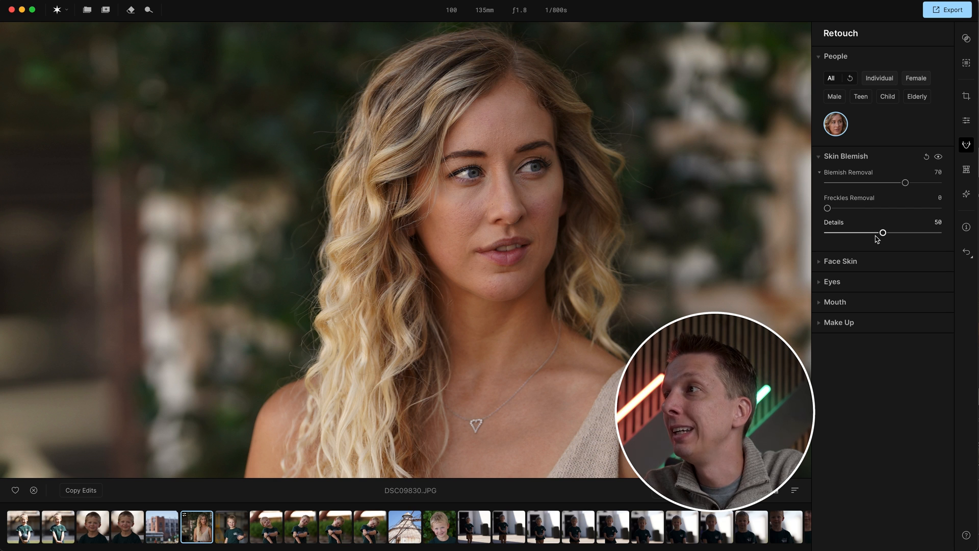
- Expand Face Skin and set Skin Smoothing to 37, Face Brighten to 32 and Shine Removal to 47
click(850, 262)
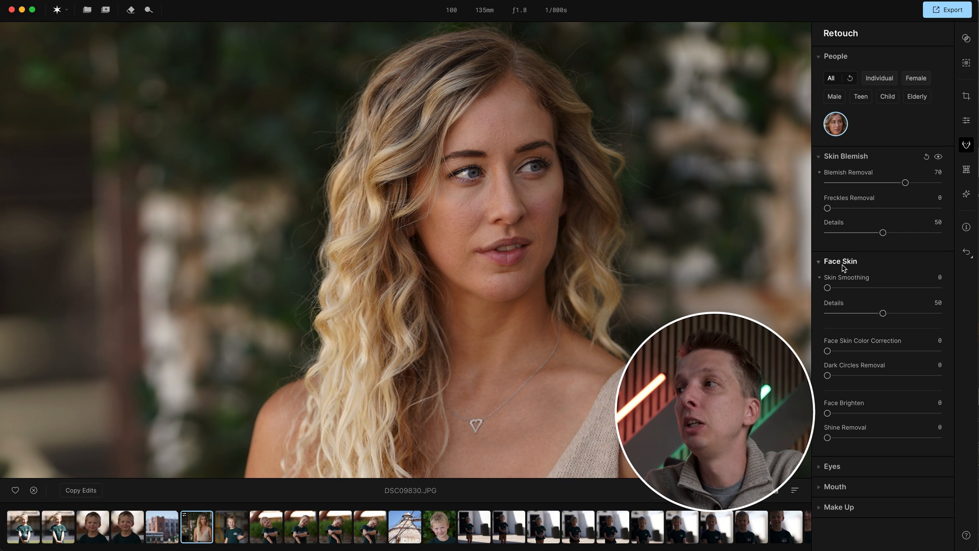
drag(827, 288, 869, 288)
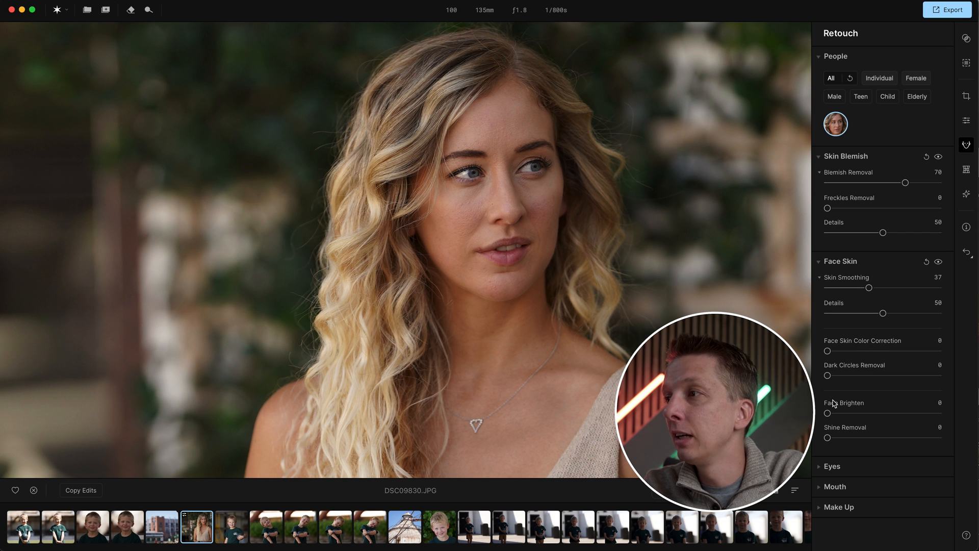
drag(827, 413, 881, 437)
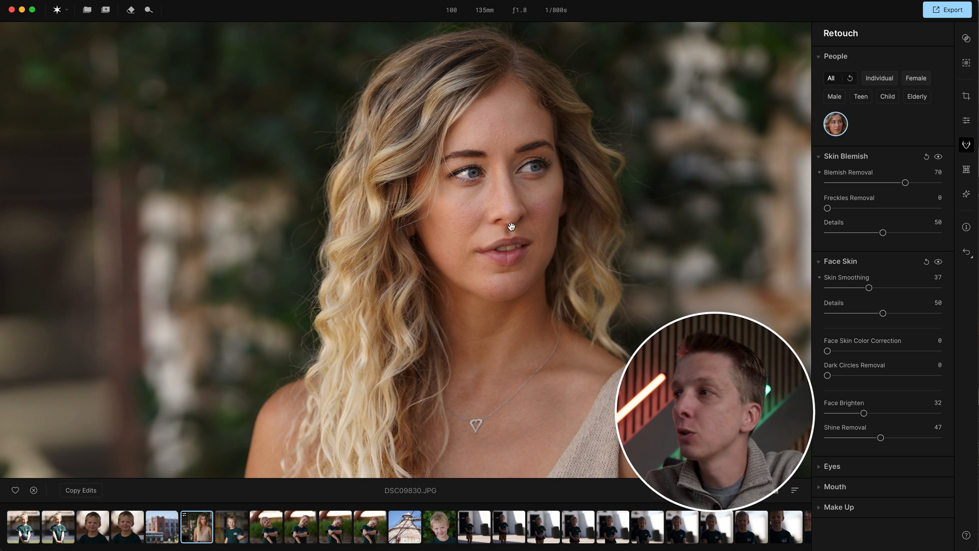
- Compare the before and after split views of the retouched portrait by moving the divider across the face
scroll(513, 193, down, 5)
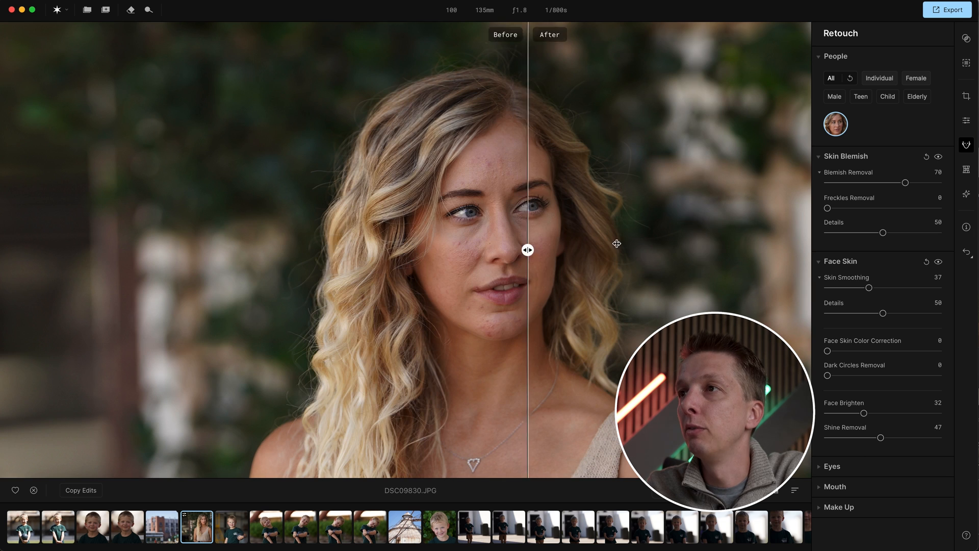
mouse_move(527, 249)
mouse_down()
mouse_move(714, 249)
mouse_move(315, 252)
mouse_move(658, 249)
mouse_move(166, 237)
mouse_move(256, 251)
mouse_move(494, 258)
mouse_up()
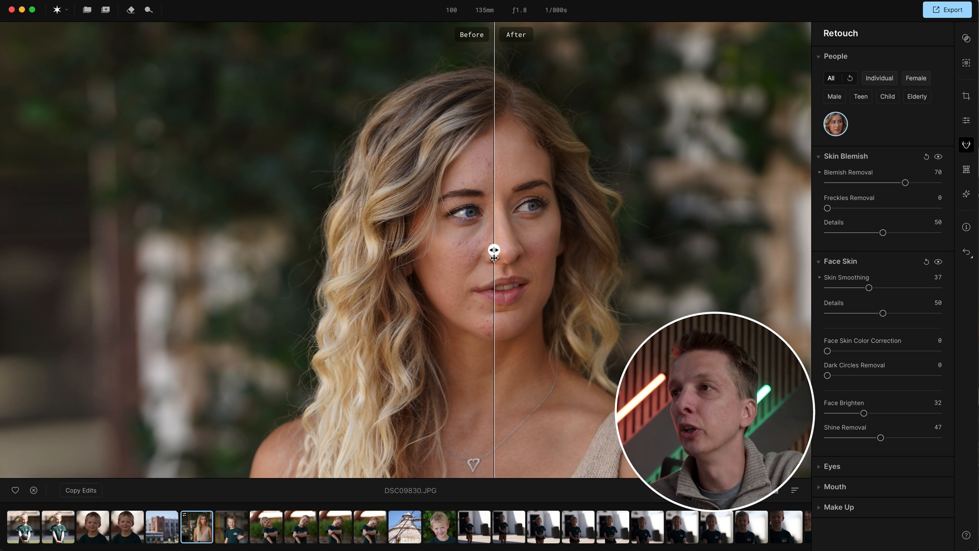
drag(494, 250, 298, 241)
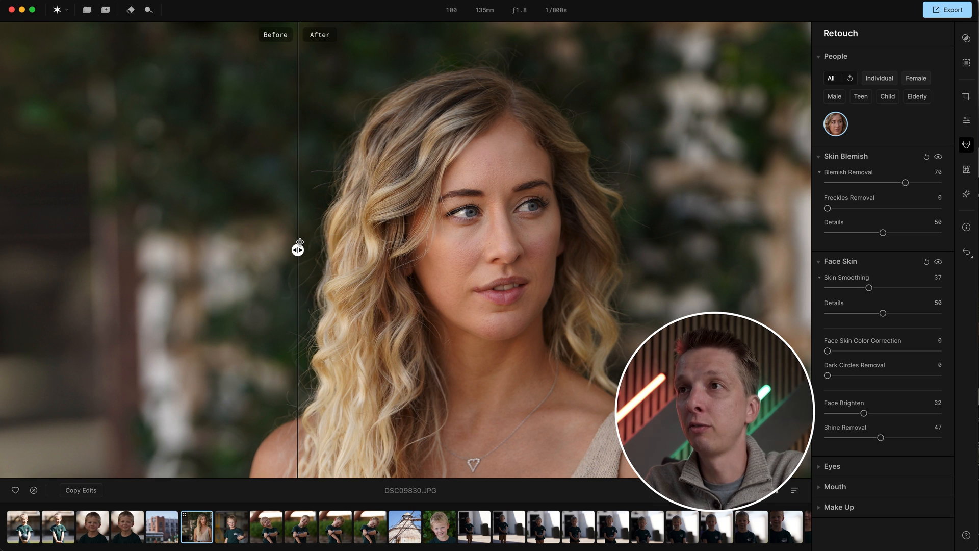
drag(297, 250, 421, 231)
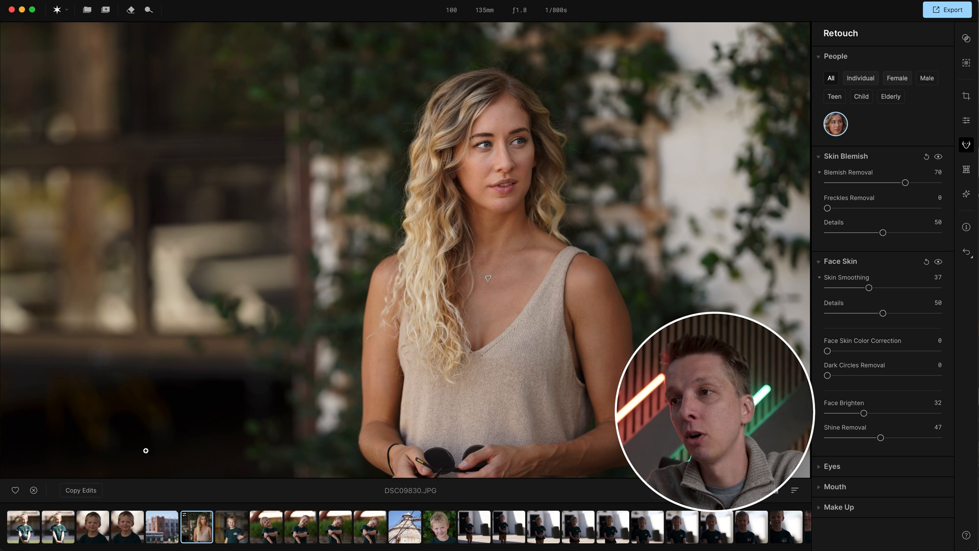
- Switch to photo DSC09860.JPG in the filmstrip and set its Blemish Removal to 70
click(723, 542)
scroll(745, 533, right, 3)
scroll(768, 534, right, 6)
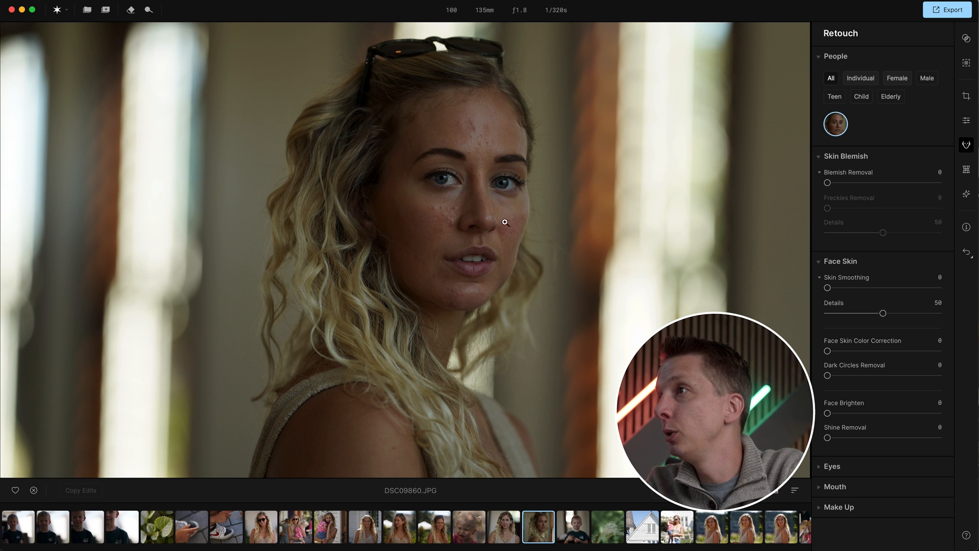
drag(827, 182, 905, 182)
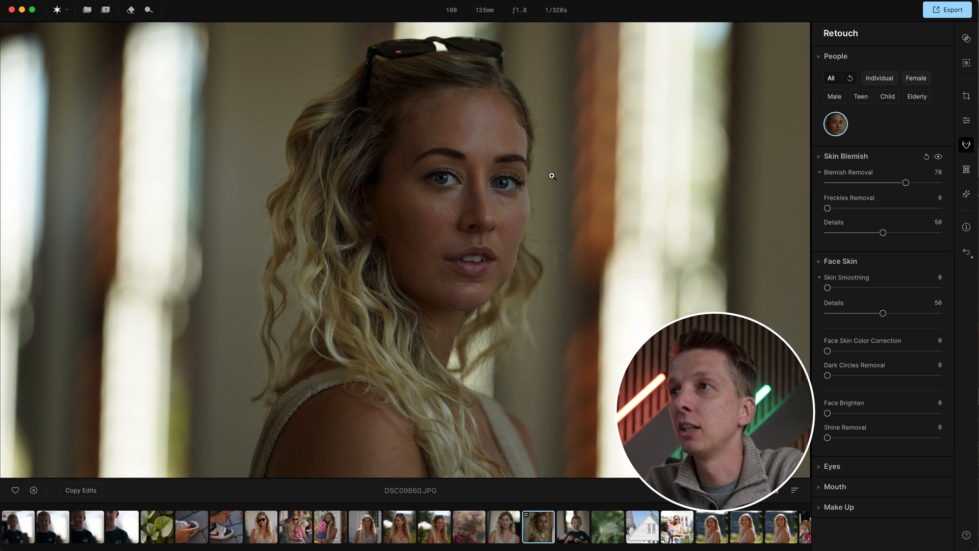
- Zoom into the face and compare the before and after split views by sliding the divider
click(478, 190)
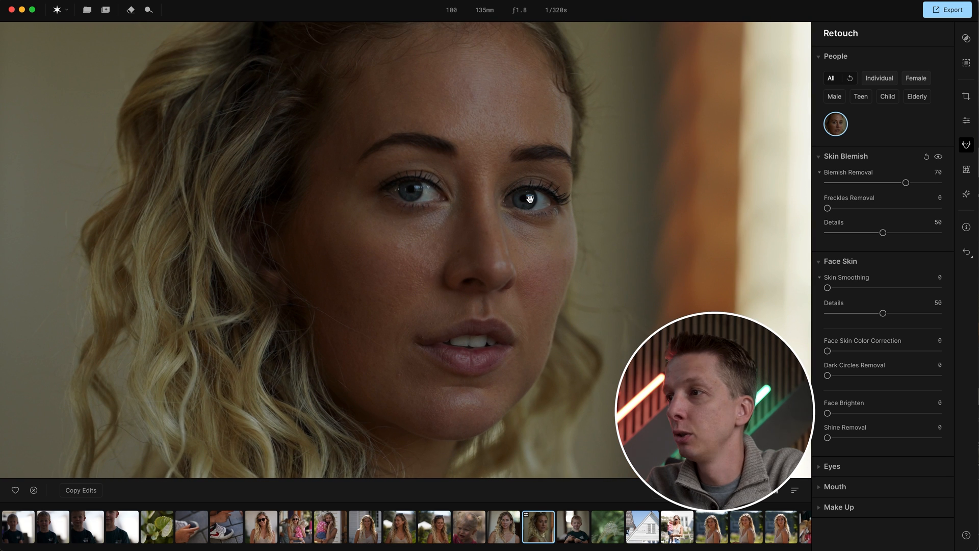
key(backslash)
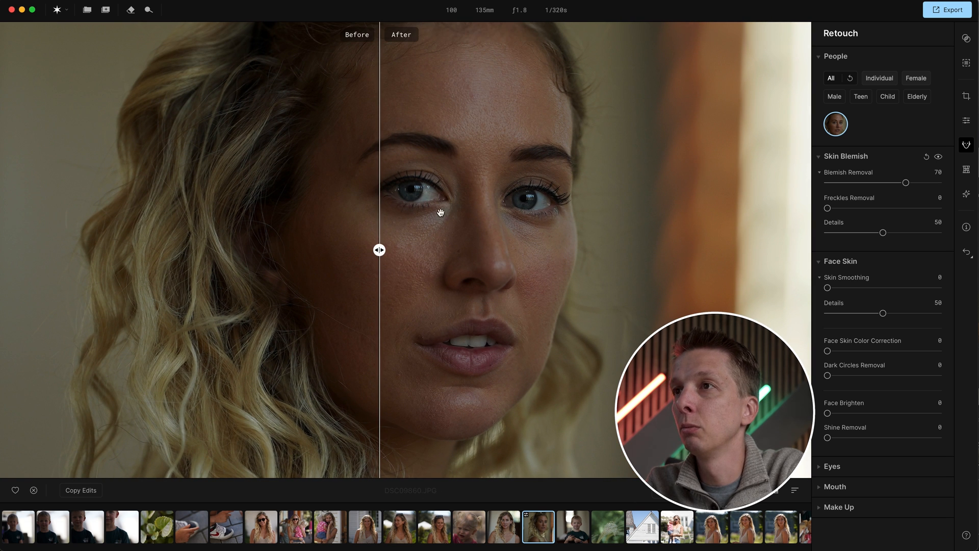
drag(378, 252, 358, 271)
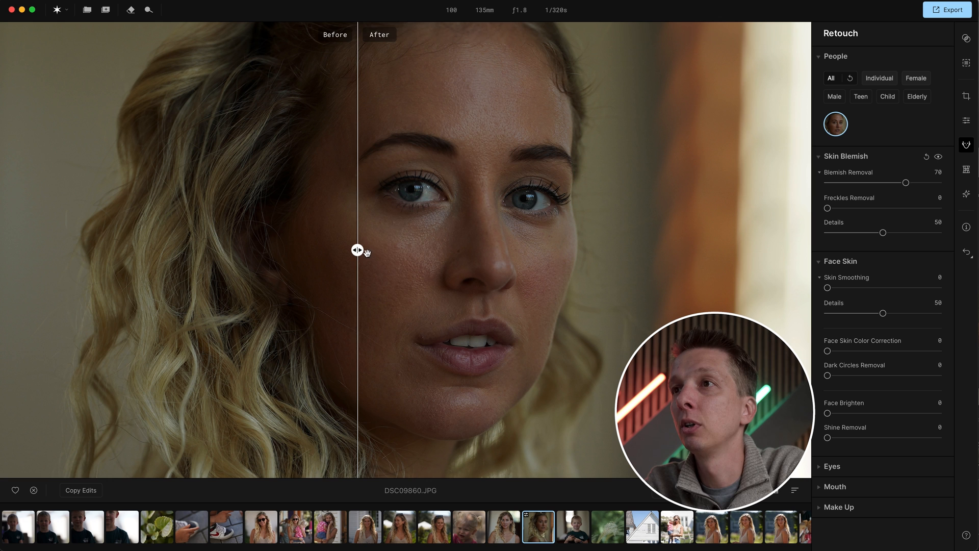
drag(363, 253, 317, 252)
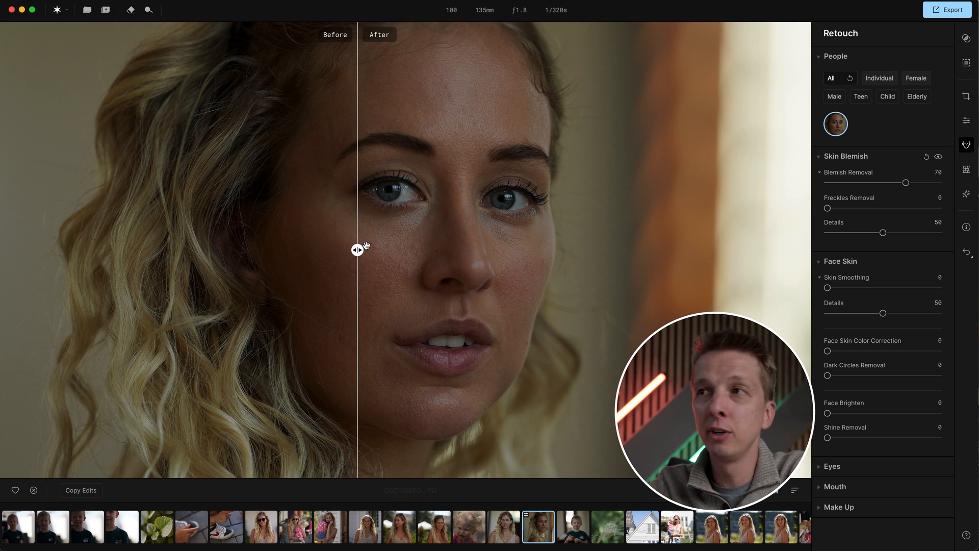
drag(357, 250, 563, 250)
click(603, 250)
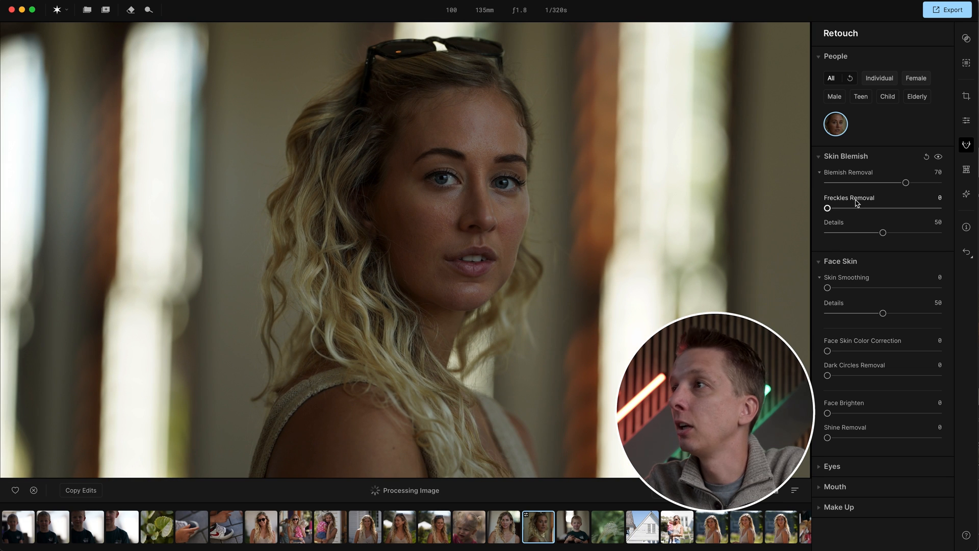
- Set Face Skin's Skin Smoothing to 32, Shine Removal to 56, Face Brighten to 46 and Dark Circles Removal to 39
drag(827, 288, 864, 288)
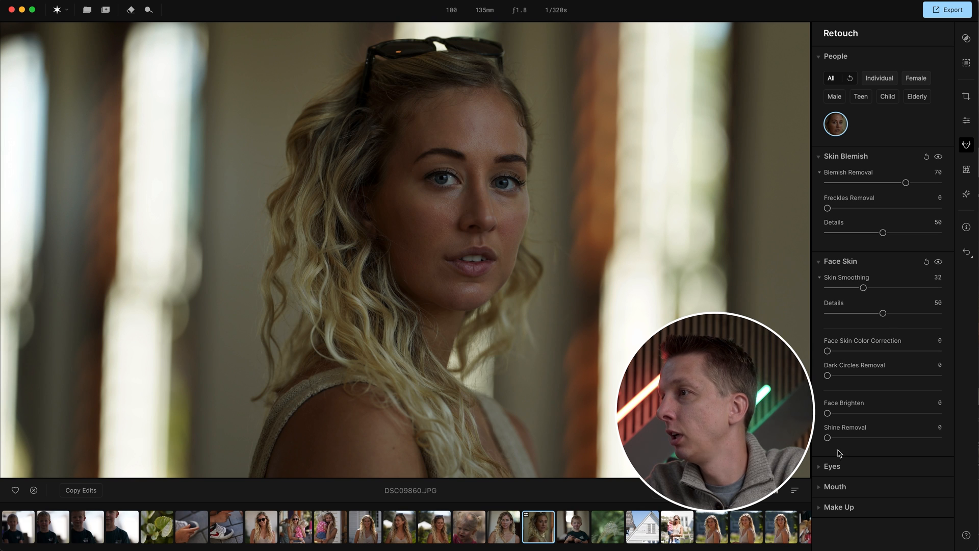
drag(826, 438, 891, 437)
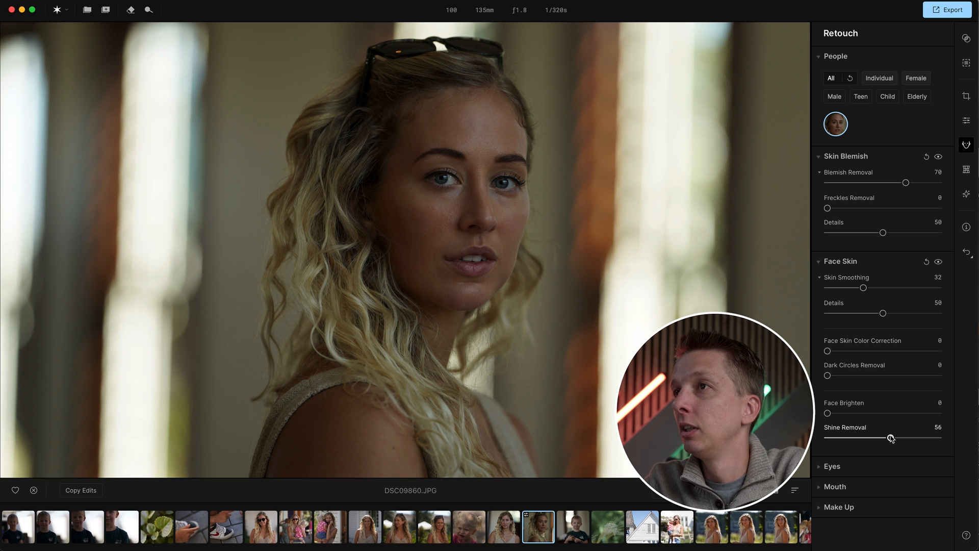
click(567, 209)
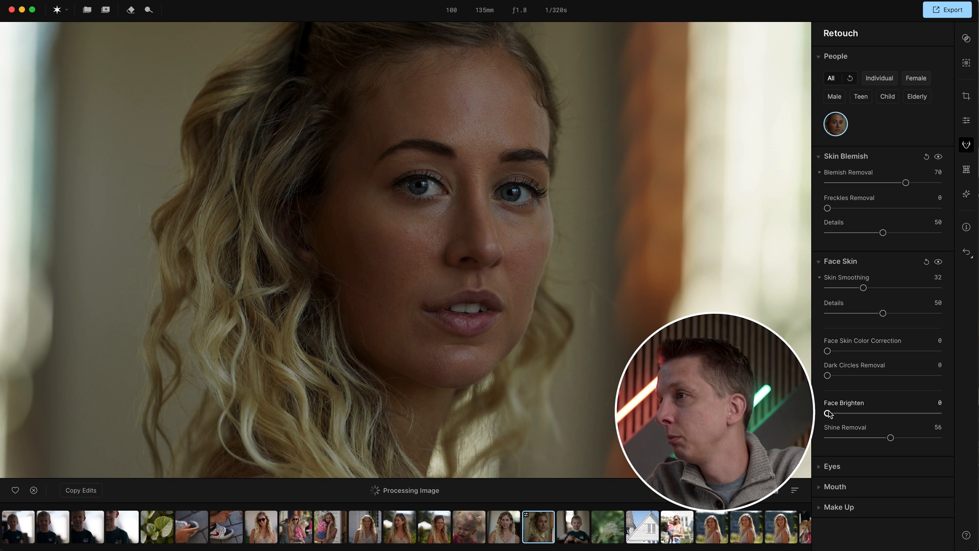
drag(826, 413, 879, 412)
drag(827, 375, 870, 376)
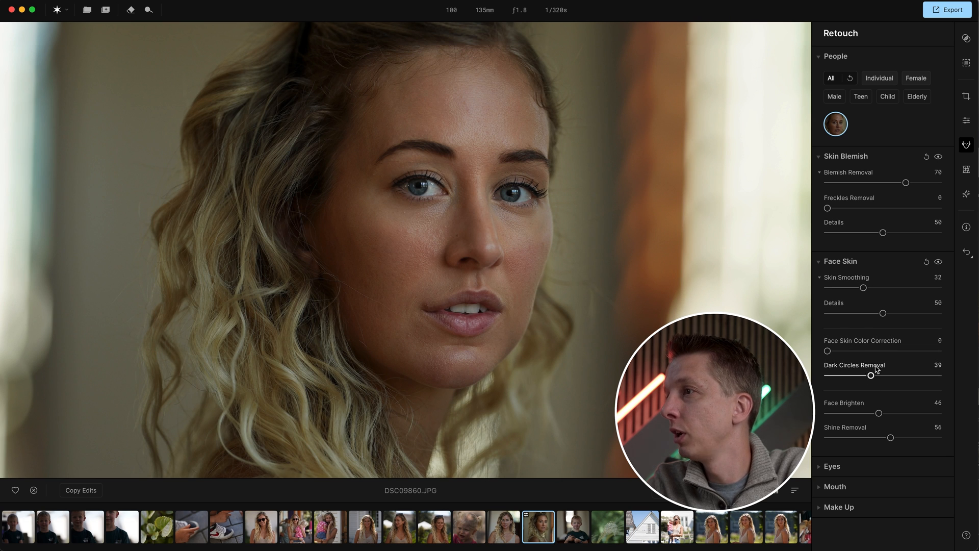
- Expand the Eyes section and set Iris Flare to 71
click(852, 466)
scroll(849, 438, down, 1)
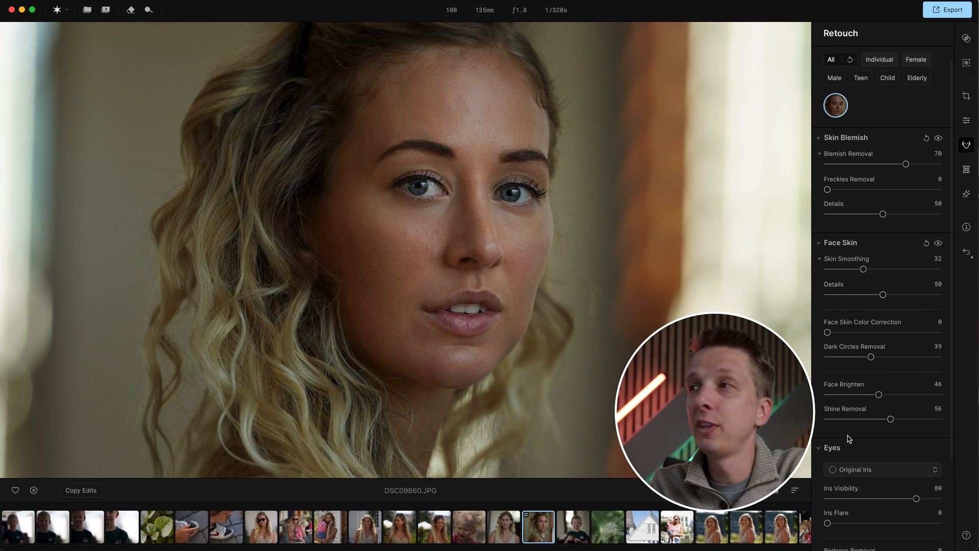
scroll(860, 437, down, 1)
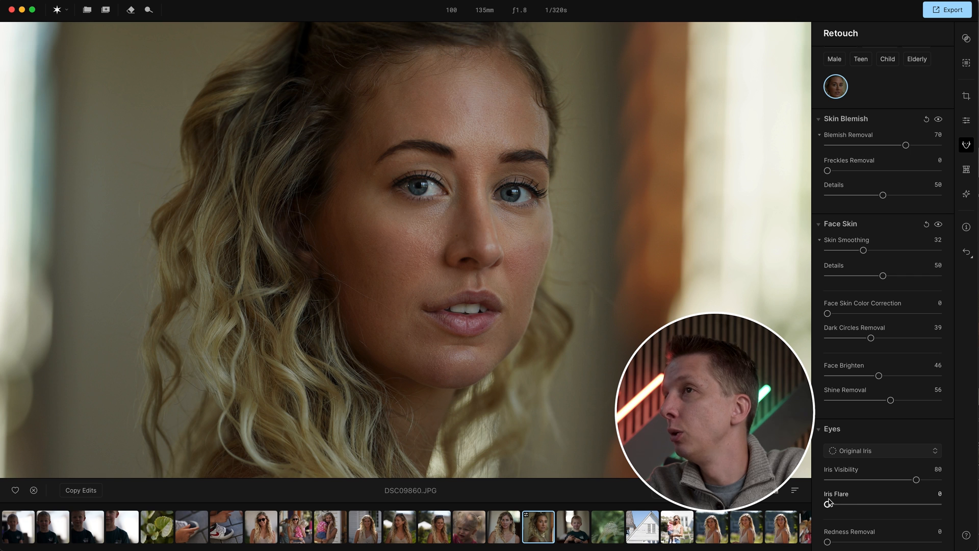
drag(827, 505, 907, 505)
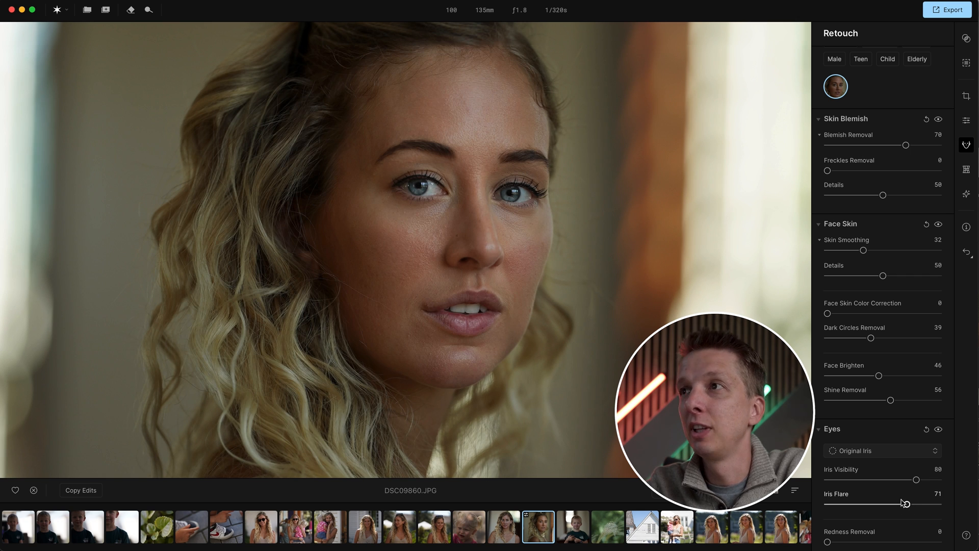
- Set Eye Whitening to 38 and Eye Enhancement to 64
scroll(856, 423, down, 2)
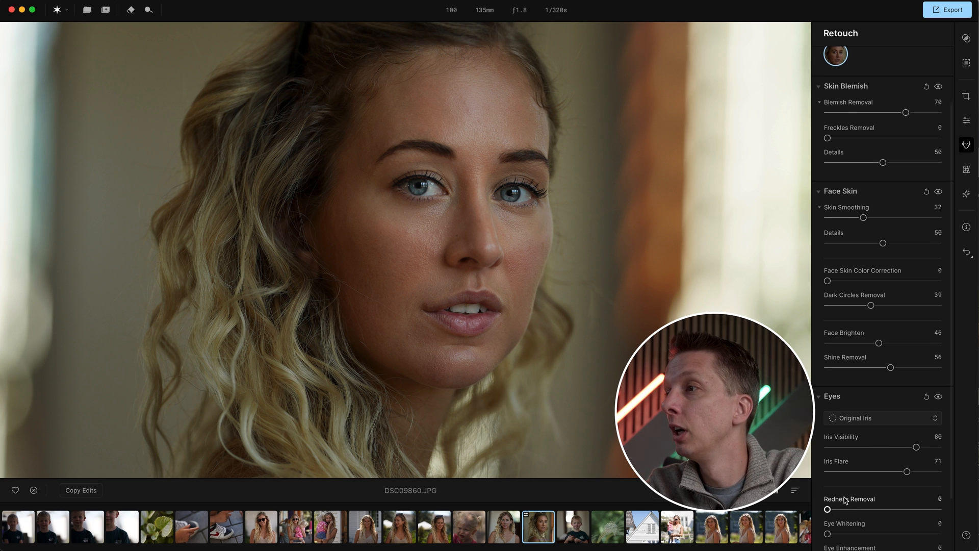
scroll(839, 502, down, 3)
drag(828, 496, 869, 496)
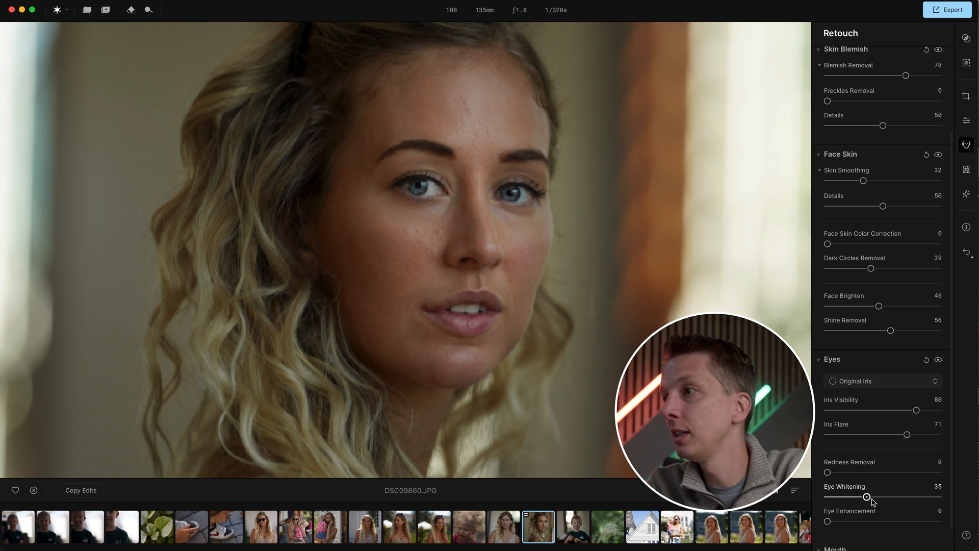
drag(827, 521, 898, 521)
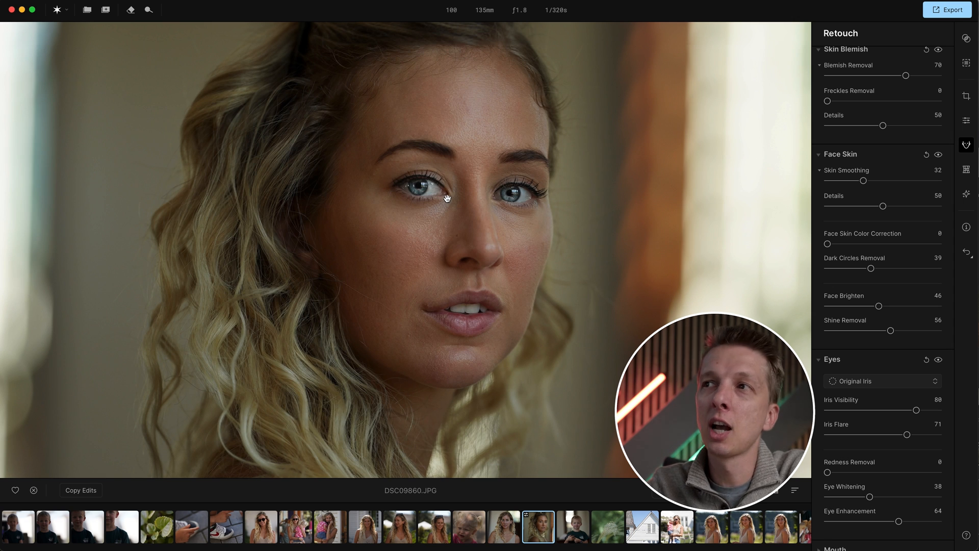
- Expand the Mouth section and set Teeth Whitening to 28 and Teeth Brightening to 18
scroll(844, 442, down, 2)
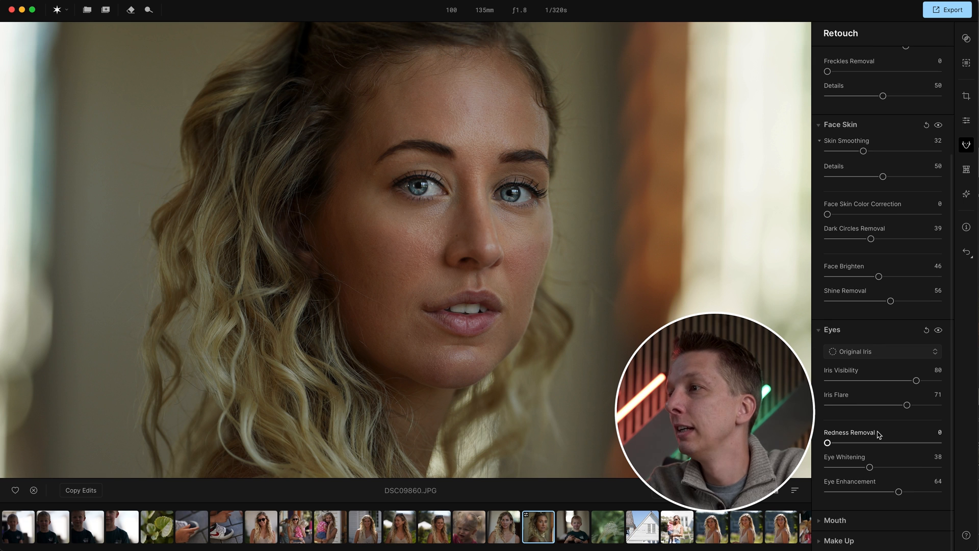
click(835, 520)
scroll(857, 490, down, 3)
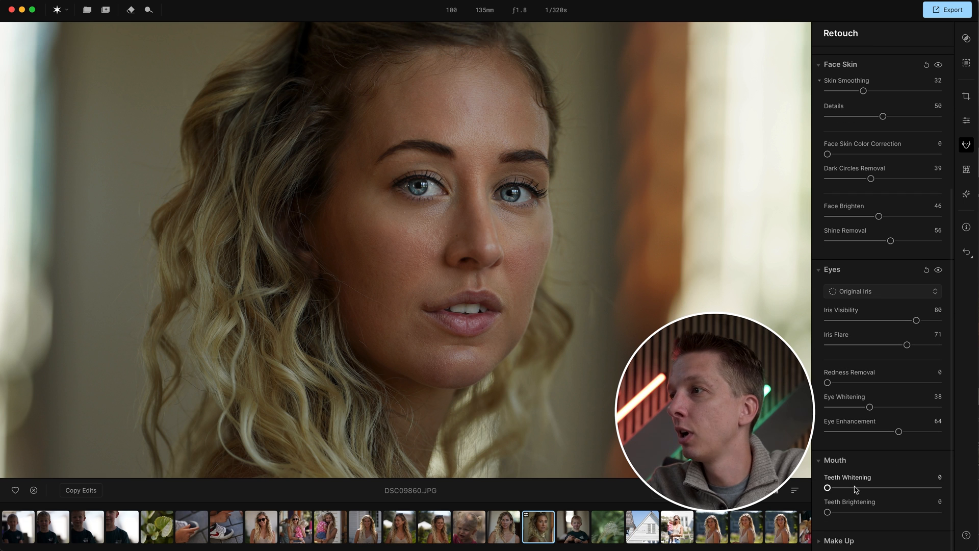
drag(827, 488, 848, 513)
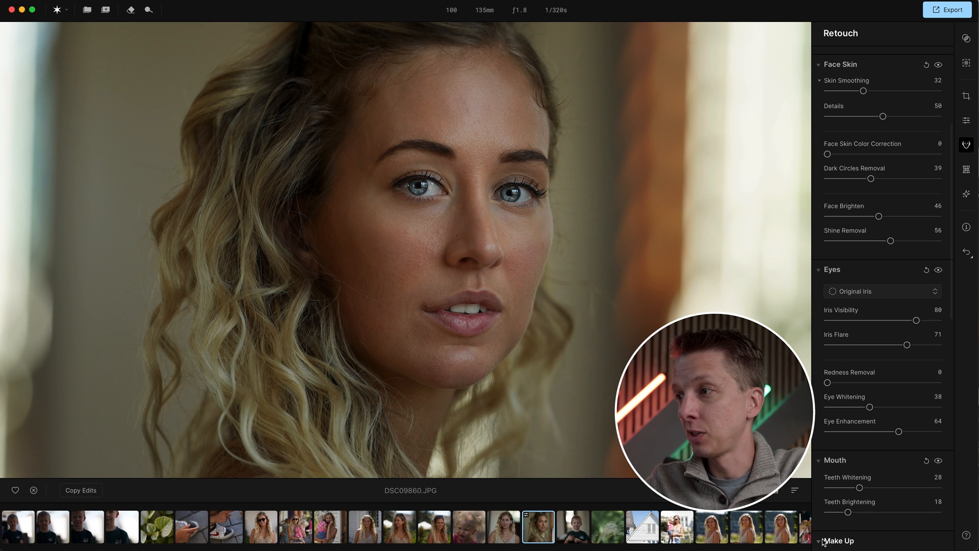
- Expand Make Up and set the Cheeks Blush Amount to 28
click(823, 540)
scroll(848, 505, down, 5)
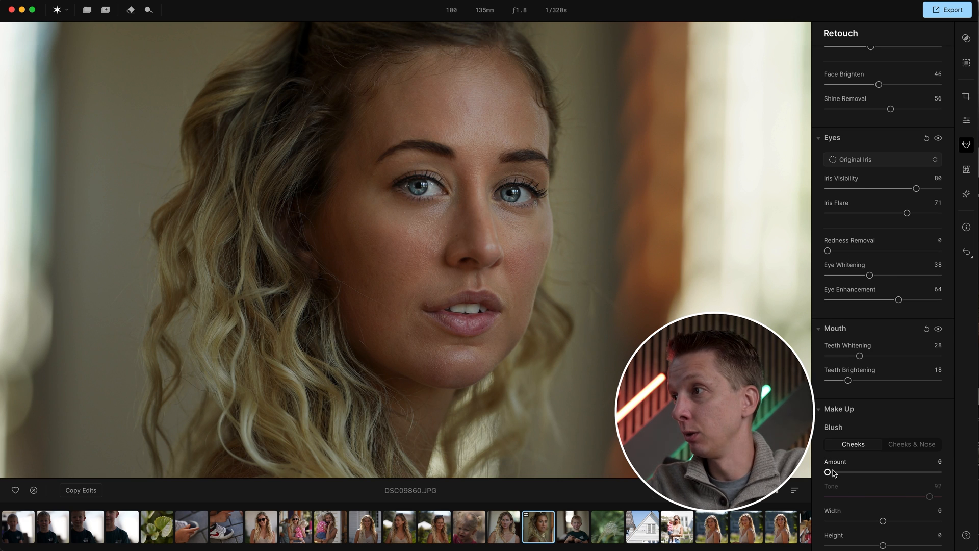
drag(828, 472, 859, 473)
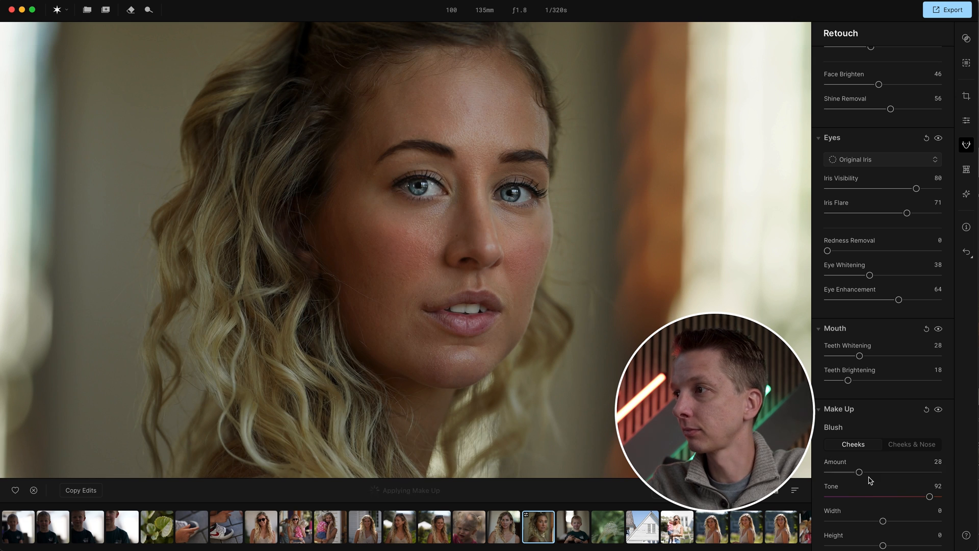
- Set the Cheeks Blush Amount to 43 and compare the portrait in a before/after split view
drag(859, 472, 876, 472)
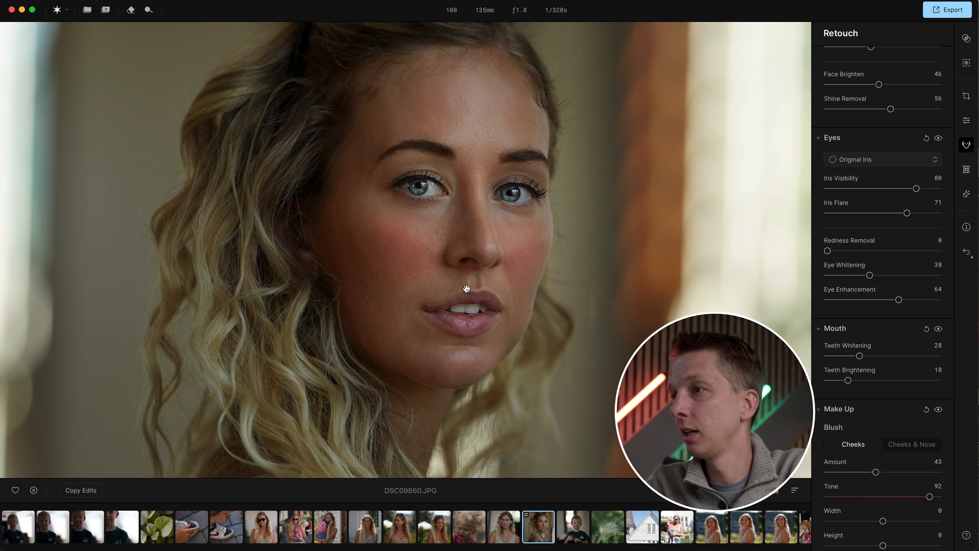
key(backslash)
drag(564, 253, 502, 266)
drag(564, 249, 708, 297)
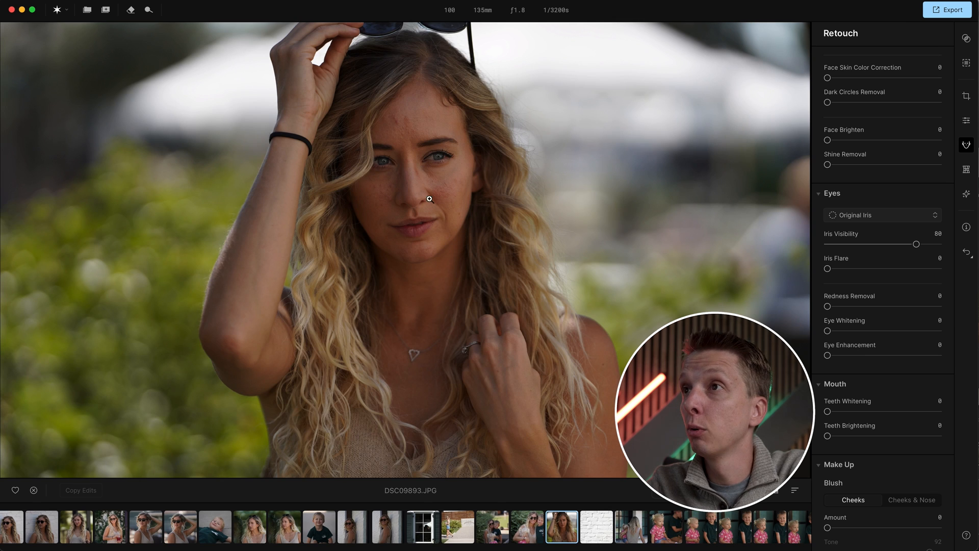
- Zoom into the face on photo DSC09893 and set Blemish Removal to 60
click(429, 199)
drag(452, 169, 465, 251)
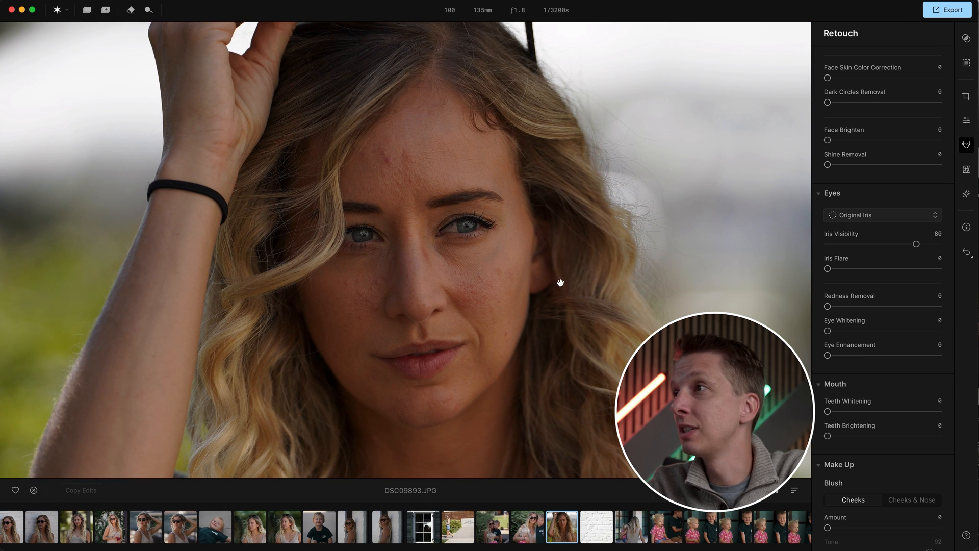
scroll(865, 171, up, 10)
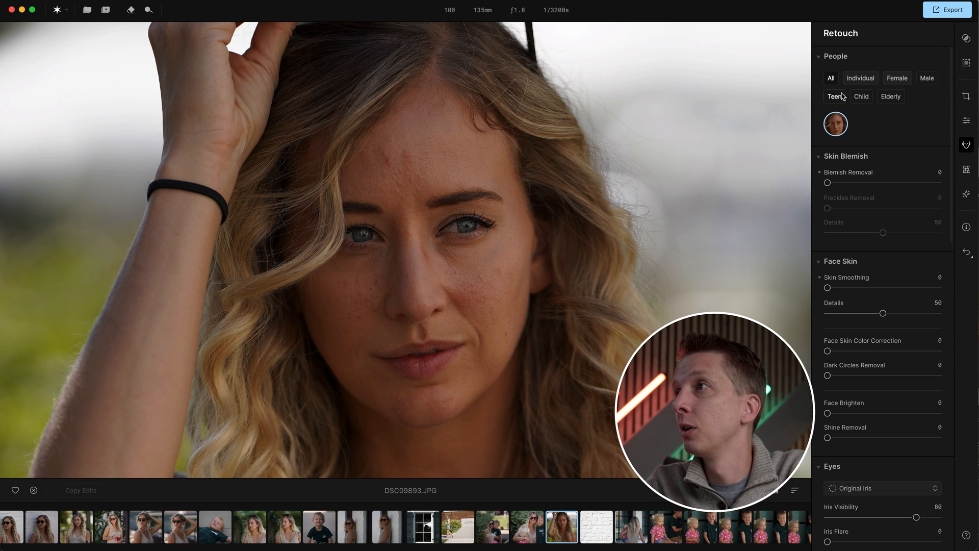
drag(827, 183, 896, 184)
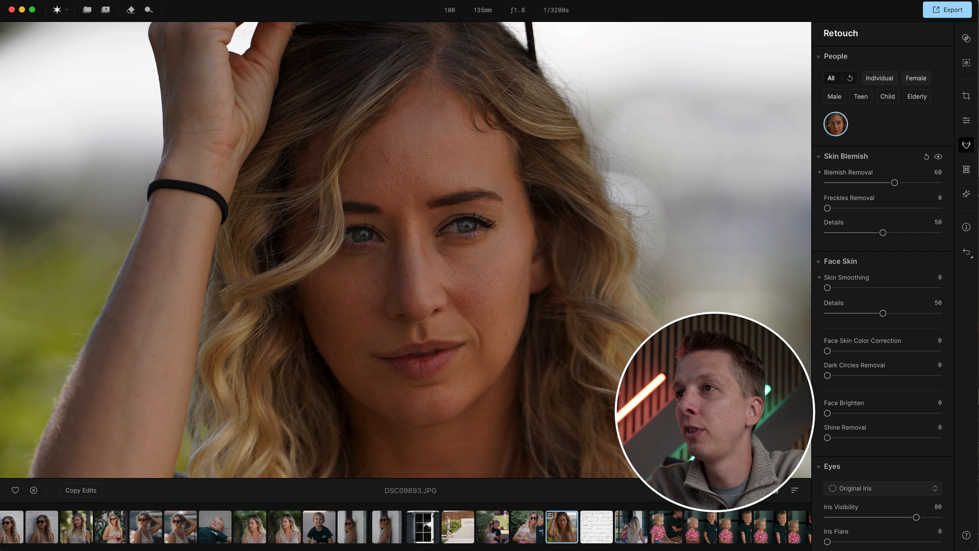
- Compare the blemish removal in a before/after split view by sliding the divider across the face
click(751, 490)
drag(558, 250, 629, 255)
drag(584, 291, 625, 299)
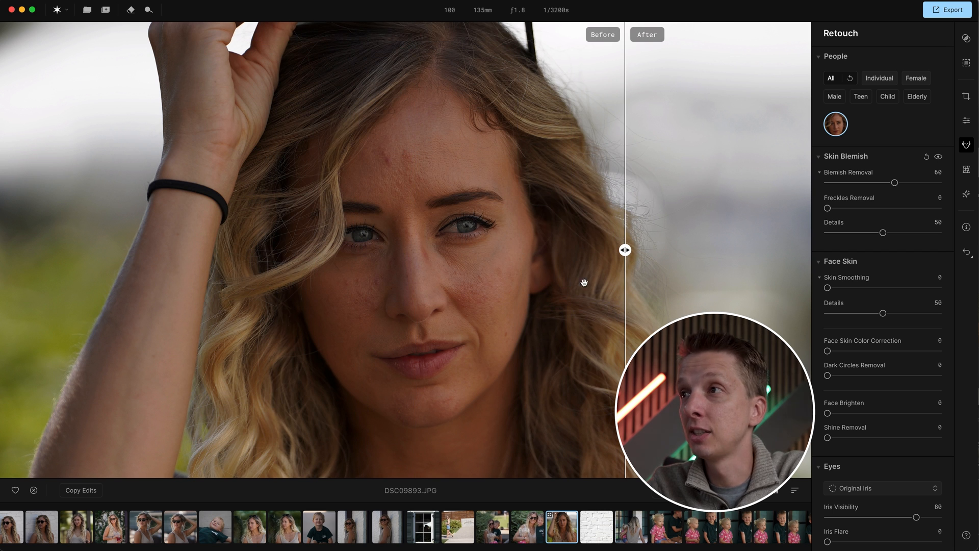
drag(643, 255, 248, 250)
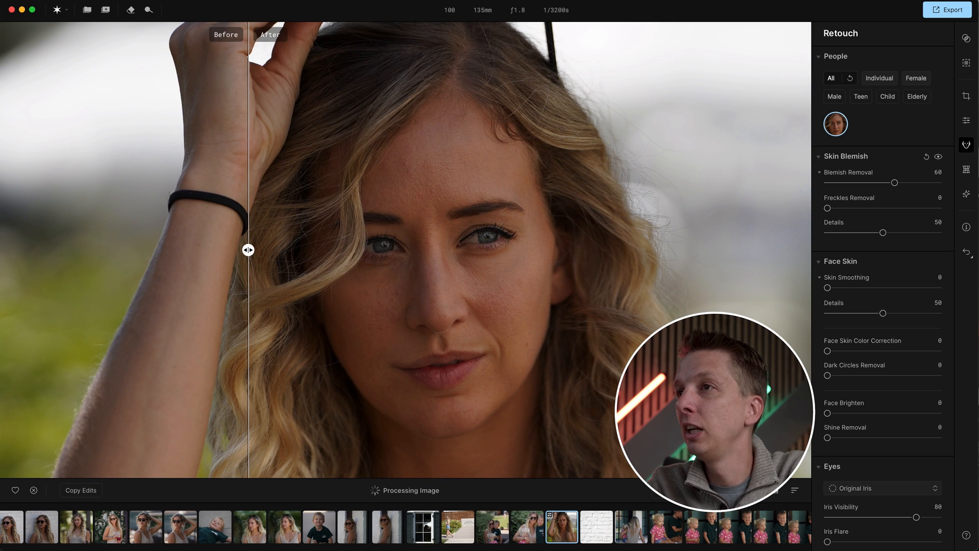
click(739, 490)
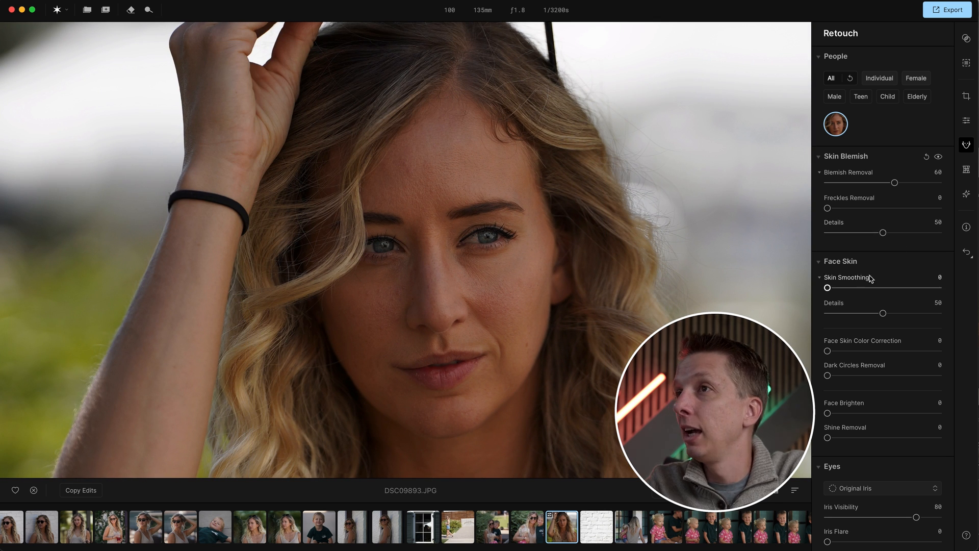
- Set Face Brighten to 24 and Shine Removal to 32 in the Face Skin section
scroll(882, 388, down, 5)
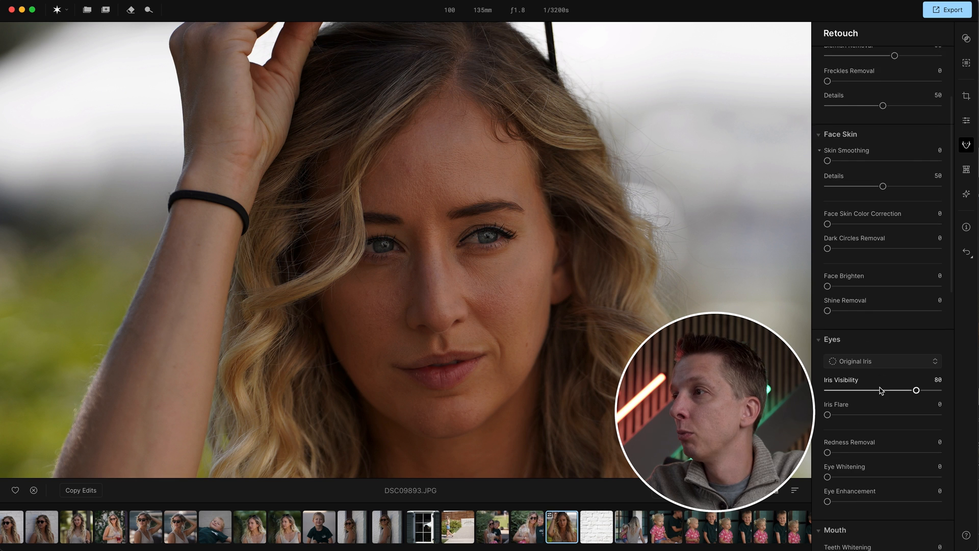
scroll(835, 356, up, 1)
drag(826, 242, 856, 243)
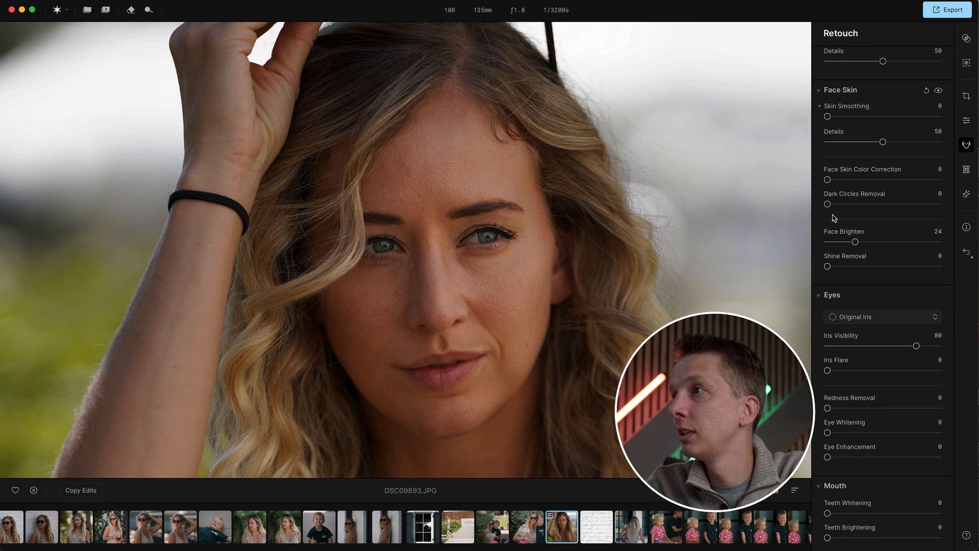
drag(827, 266, 863, 267)
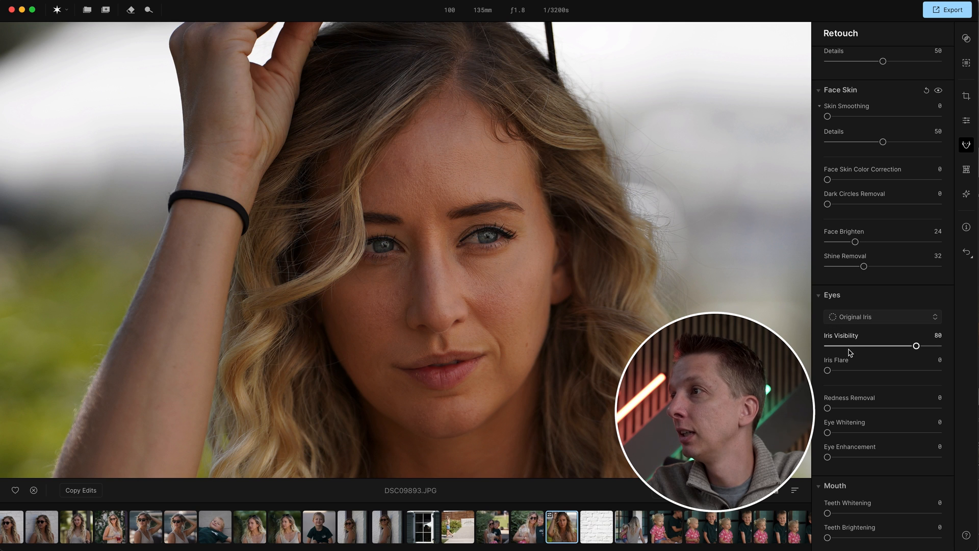
- Set Iris Flare to 49, Redness Removal to 12, Eye Whitening to 8 and Eye Enhancement to 19
drag(827, 371, 881, 370)
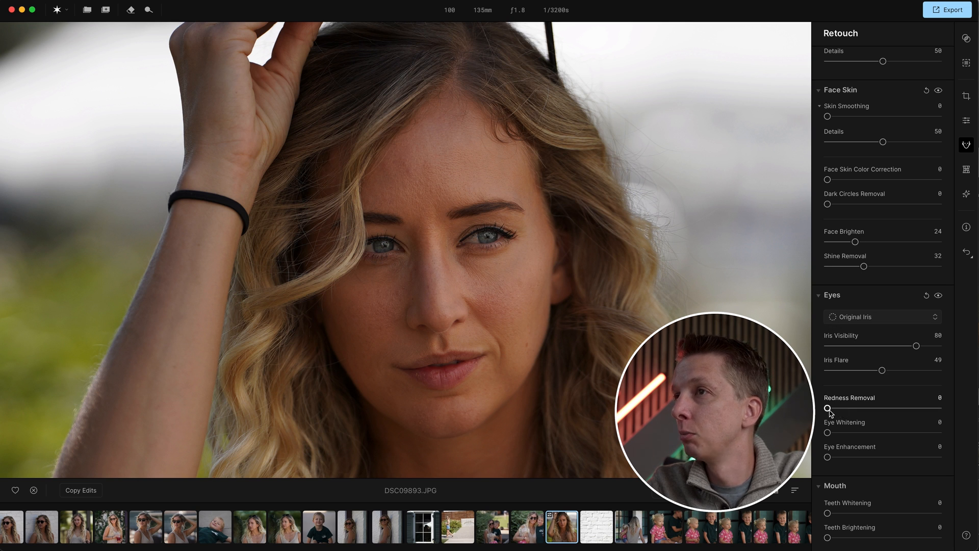
drag(827, 409, 836, 432)
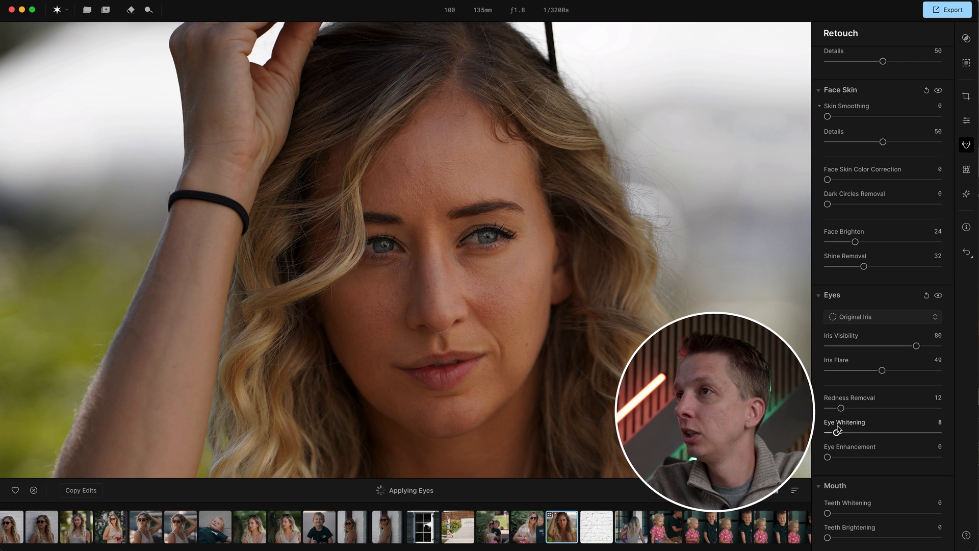
scroll(836, 431, down, 1)
drag(826, 450, 848, 450)
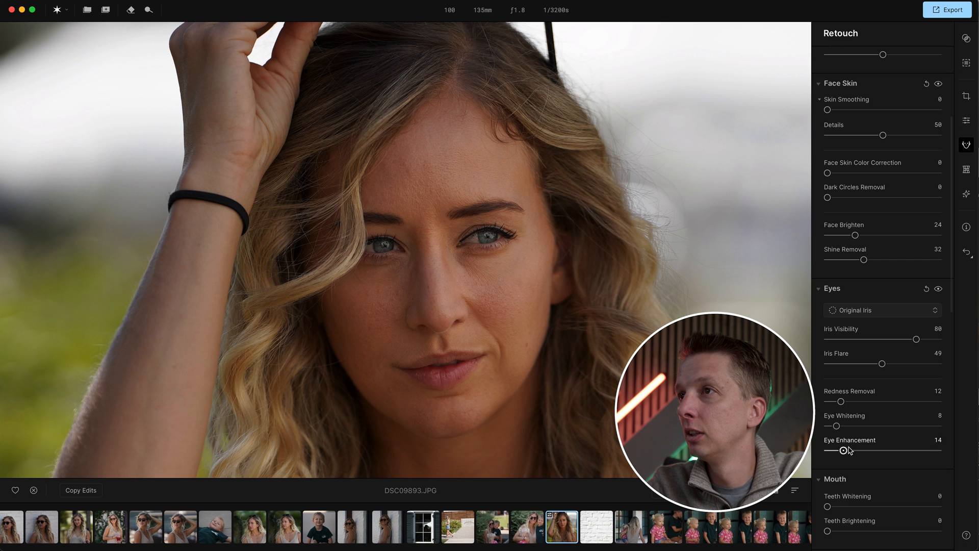
- Set Eyebrows Enhancement in the Make Up section to 58
scroll(859, 446, down, 3)
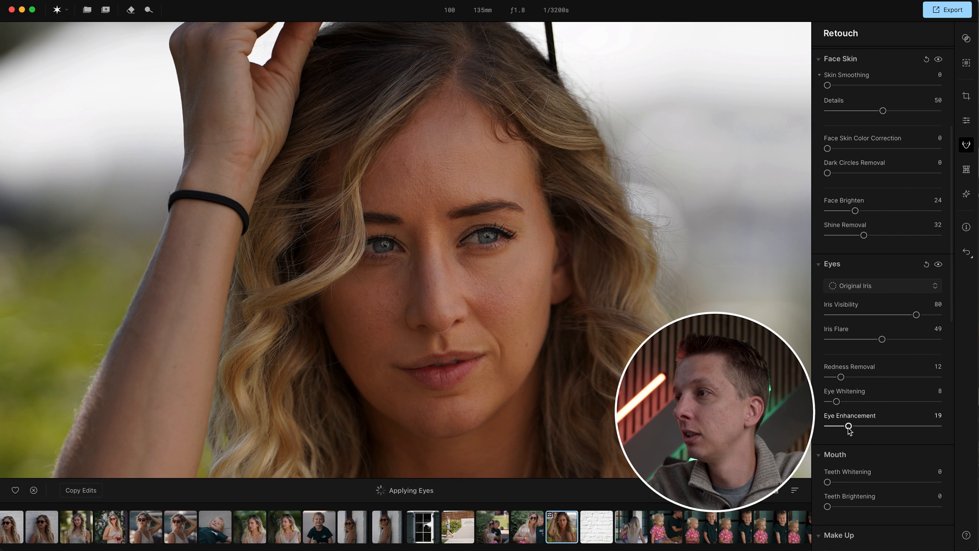
scroll(863, 433, down, 2)
scroll(862, 438, down, 10)
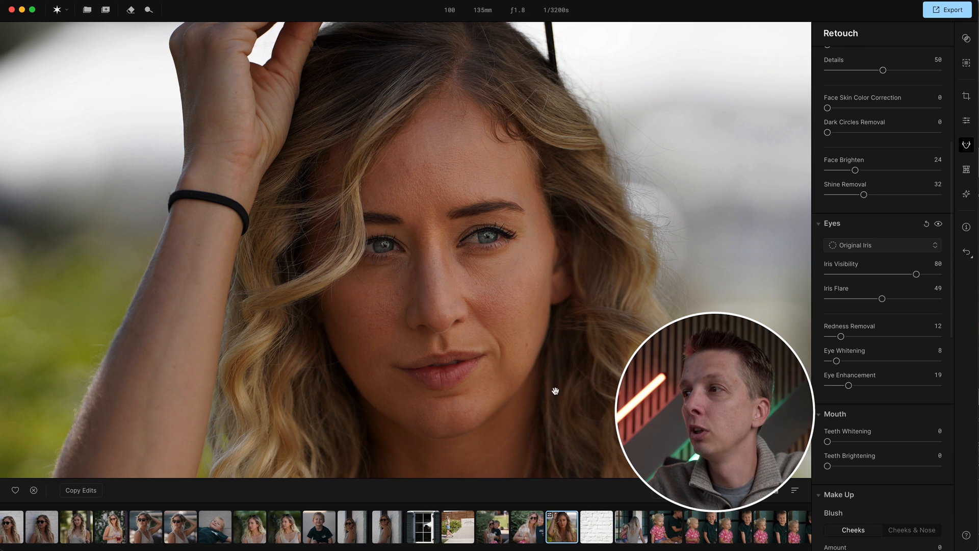
scroll(851, 460, down, 20)
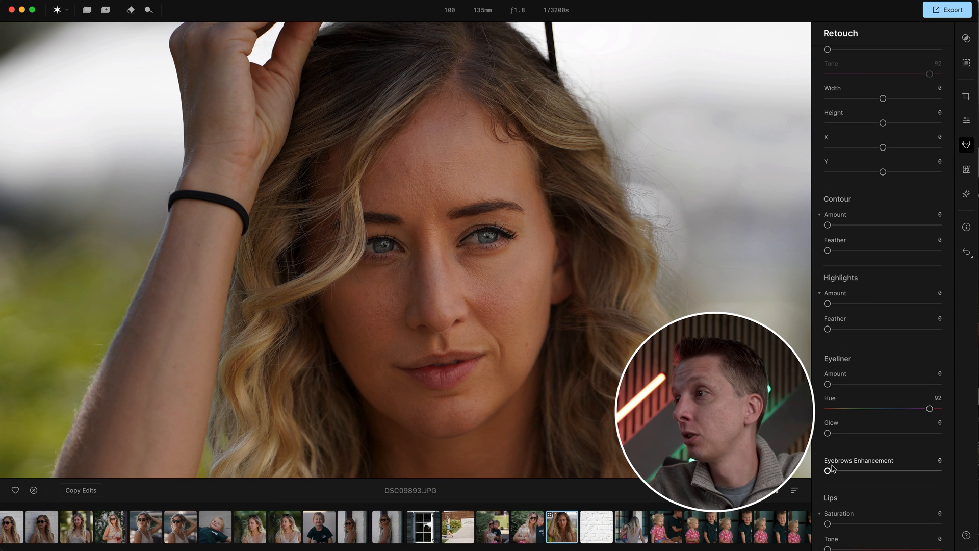
drag(828, 470, 938, 470)
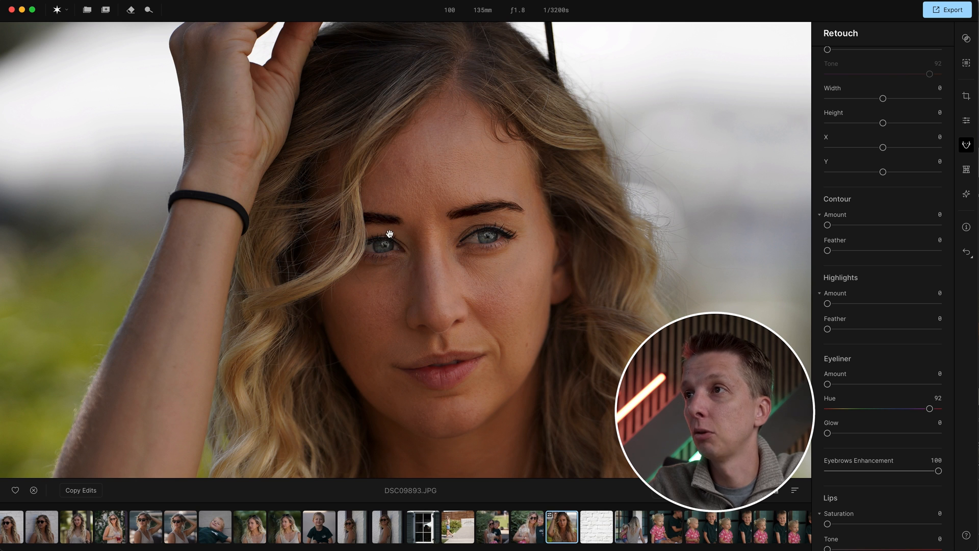
drag(938, 471, 892, 471)
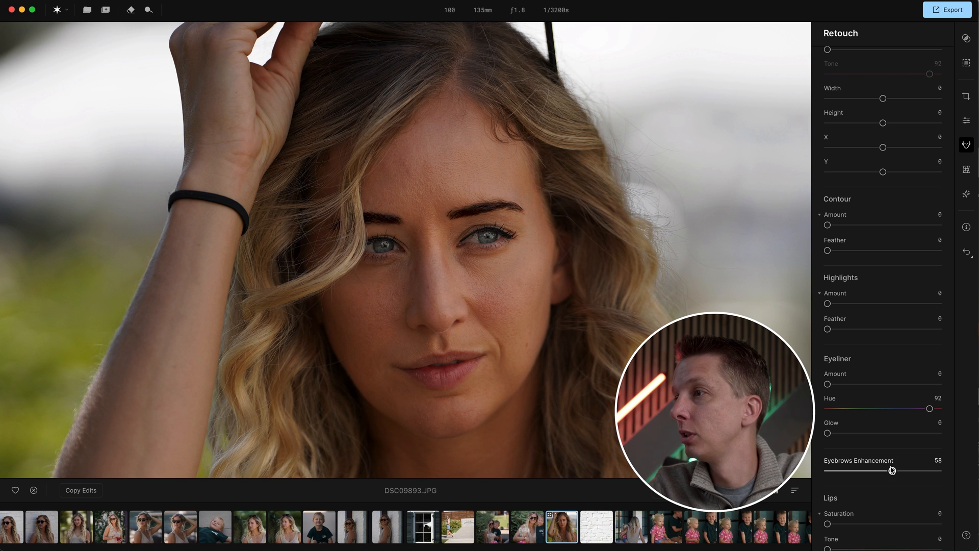
- Set the Lips Saturation to 2 and Tone to 6
scroll(873, 456, down, 2)
mouse_move(827, 482)
mouse_down()
mouse_move(869, 483)
mouse_move(852, 483)
mouse_move(890, 508)
mouse_up()
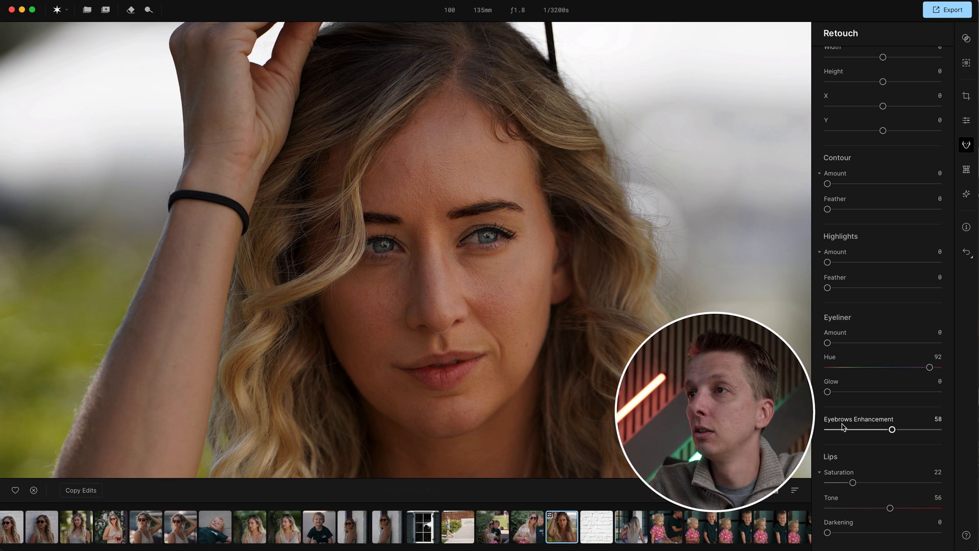
drag(889, 507, 929, 508)
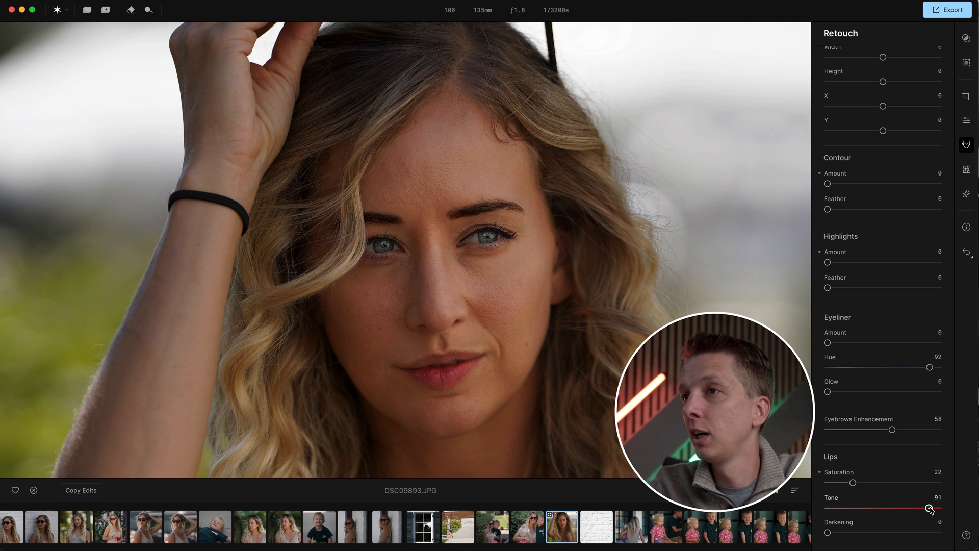
drag(852, 482, 873, 481)
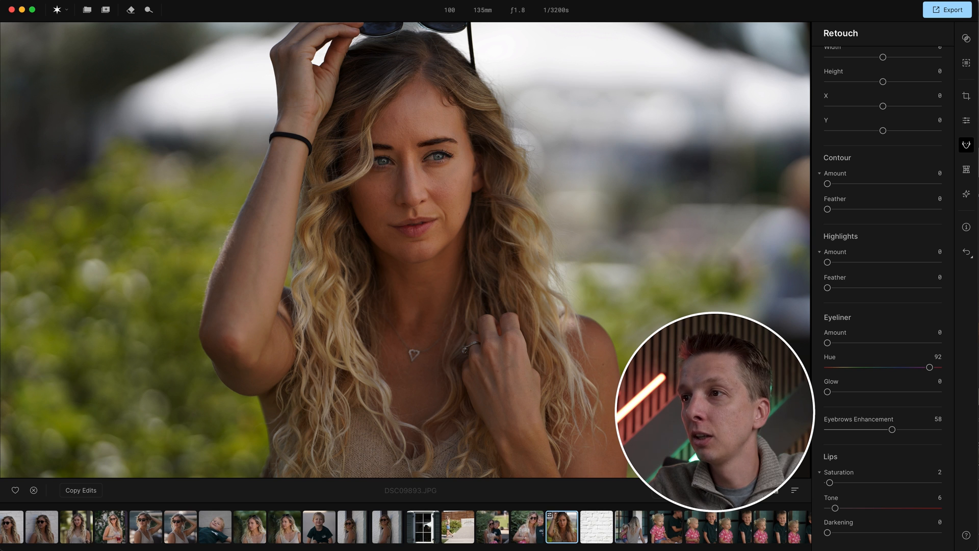
- Compare the retouched photo in a before/after split view, zooming into the face
key(backslash)
mouse_move(249, 251)
mouse_down()
mouse_move(638, 251)
mouse_move(361, 251)
mouse_move(297, 217)
mouse_move(477, 225)
mouse_move(272, 226)
mouse_move(501, 240)
mouse_move(332, 244)
mouse_move(469, 251)
mouse_move(316, 249)
mouse_move(506, 251)
mouse_move(319, 249)
mouse_up()
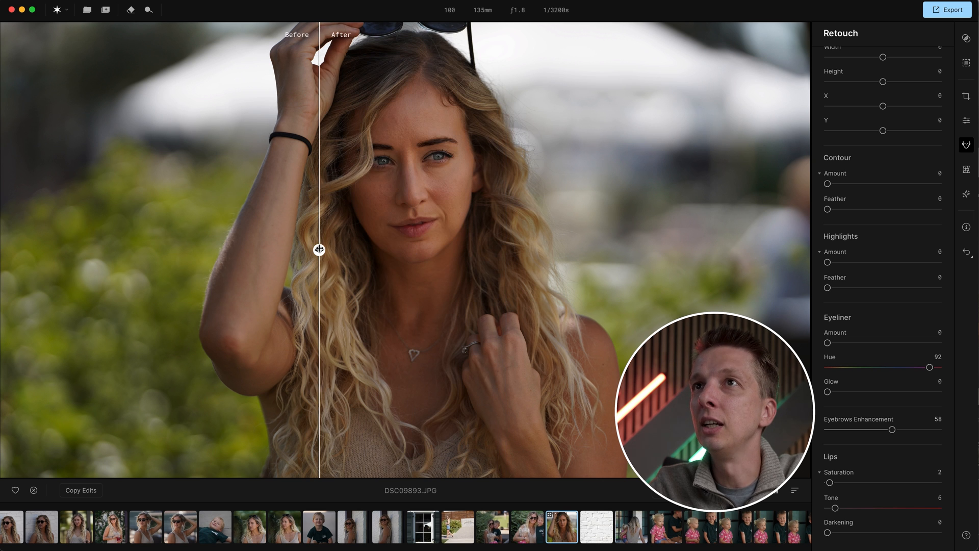
click(525, 278)
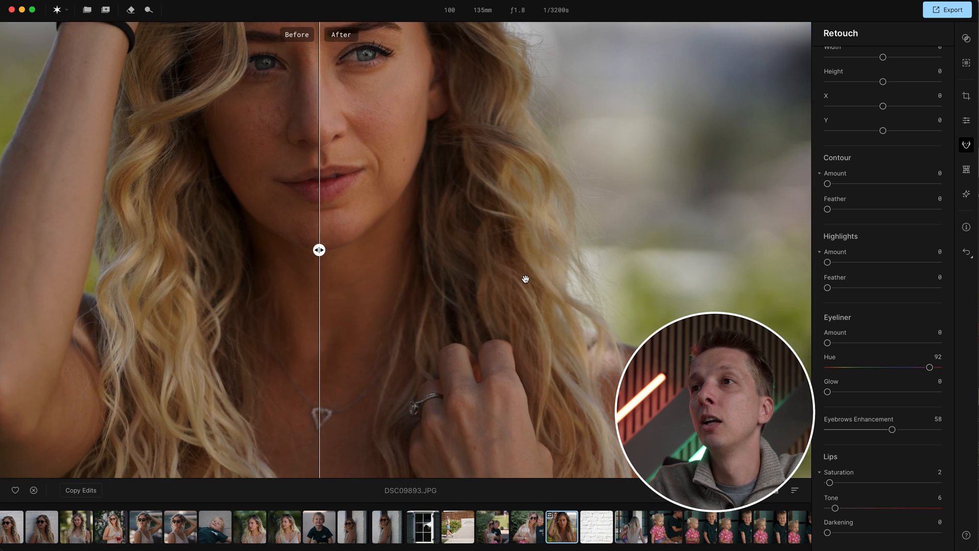
drag(344, 160, 355, 276)
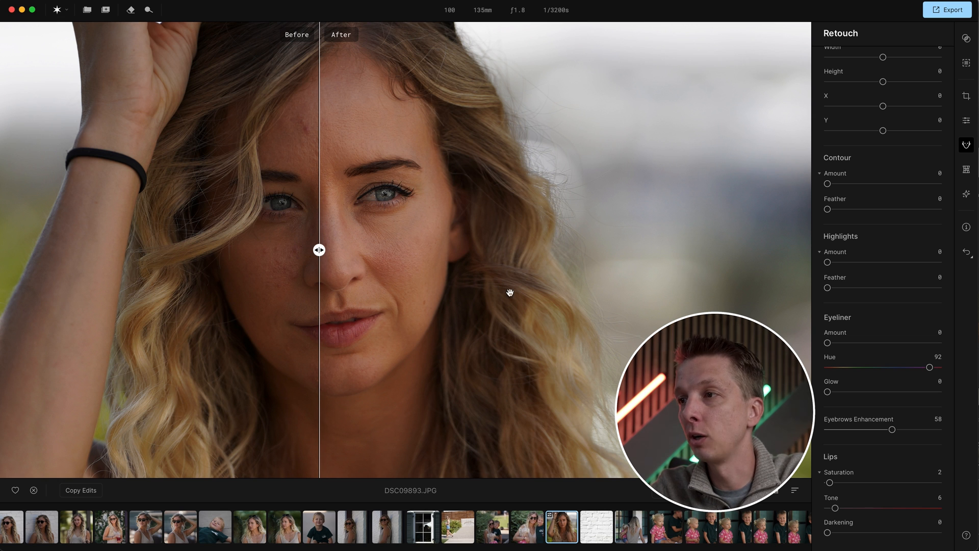
- Open photo DSC09909, zoom into the face and set Blemish Removal to 70
scroll(663, 528, right, 10)
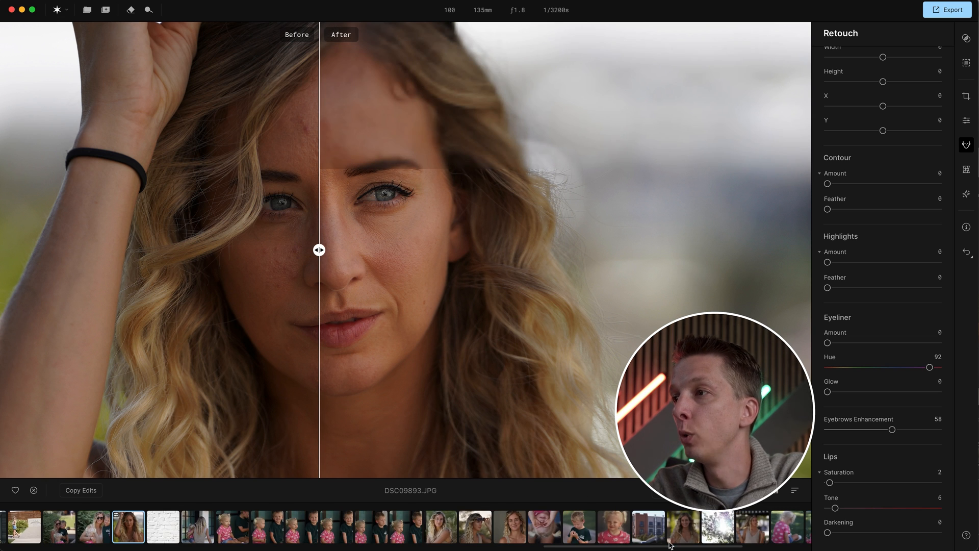
click(696, 527)
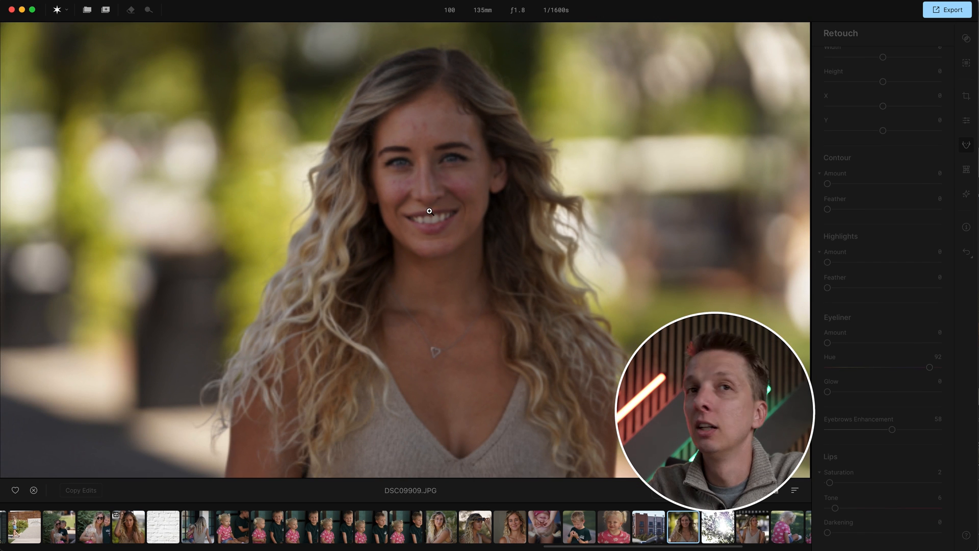
click(452, 167)
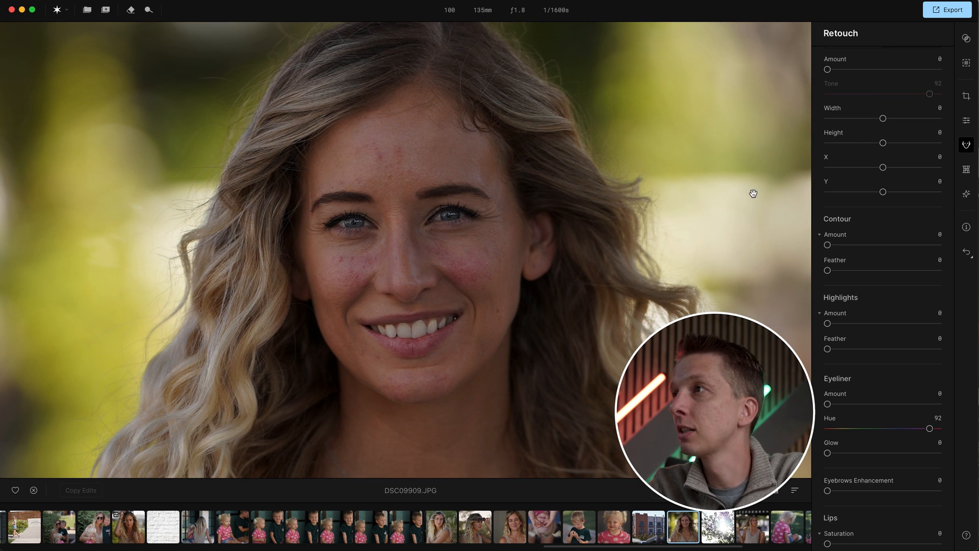
scroll(918, 238, up, 15)
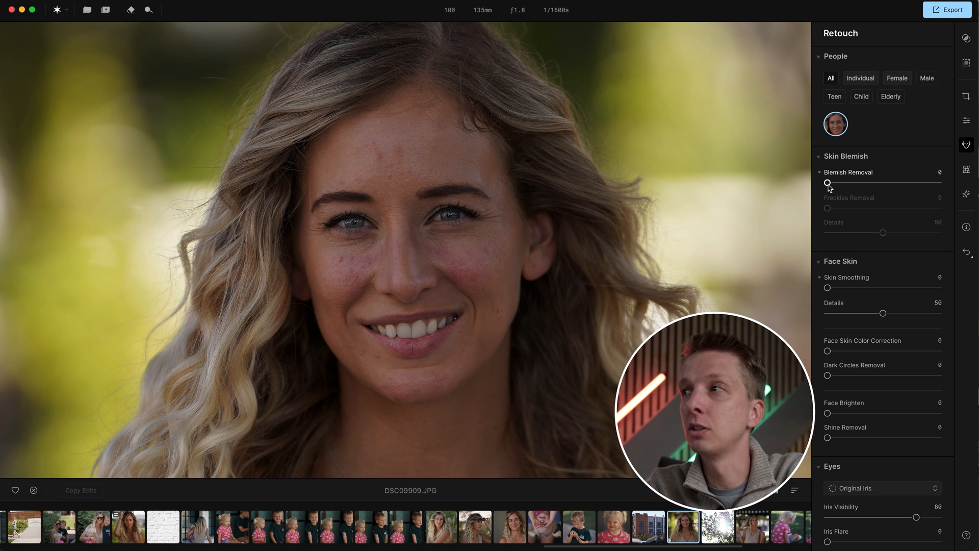
drag(827, 183, 905, 183)
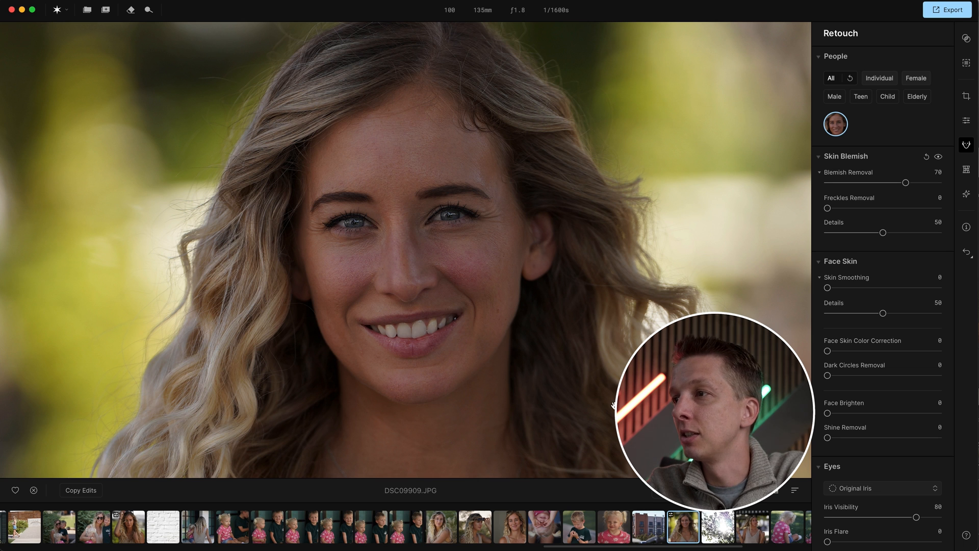
- Compare before and after in split view, then lower Blemish Removal to 30
key(backslash)
drag(322, 251, 647, 289)
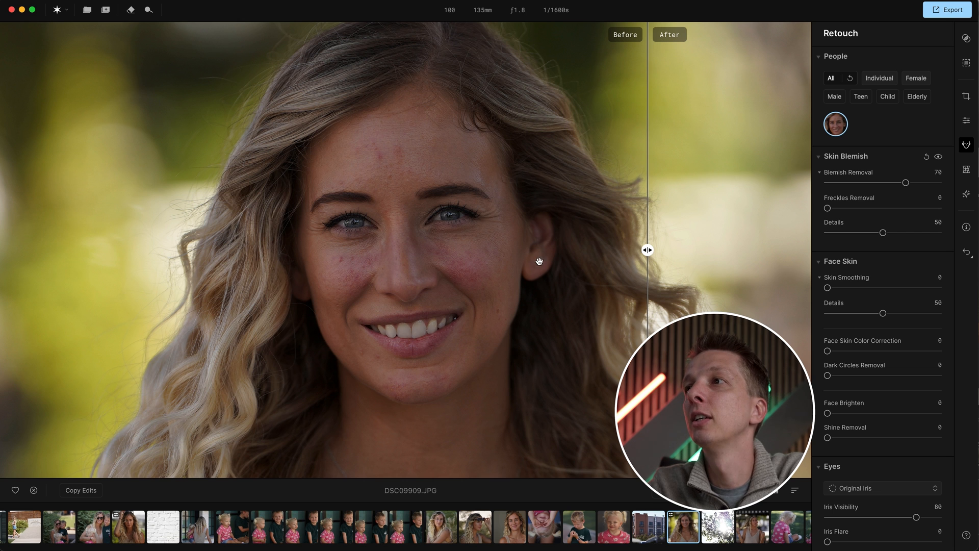
drag(648, 250, 279, 235)
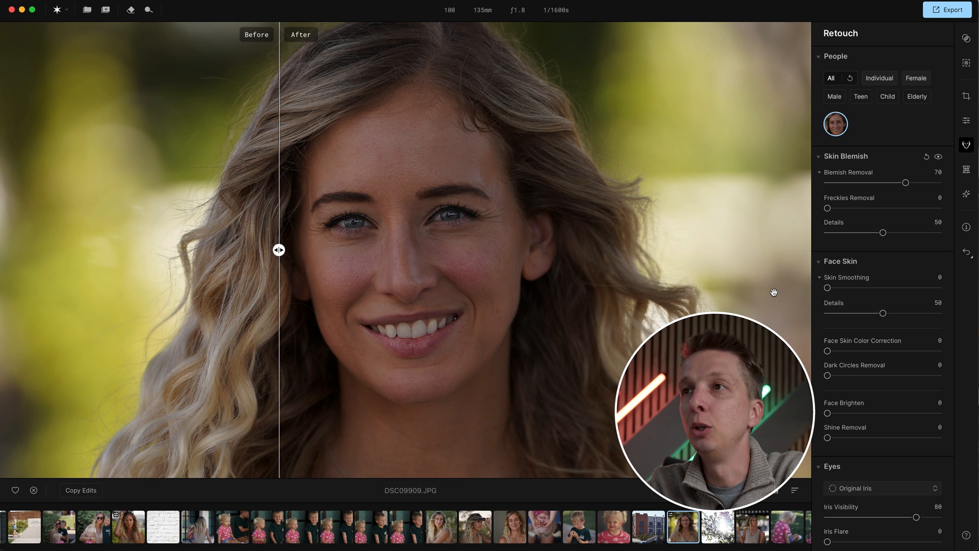
click(458, 264)
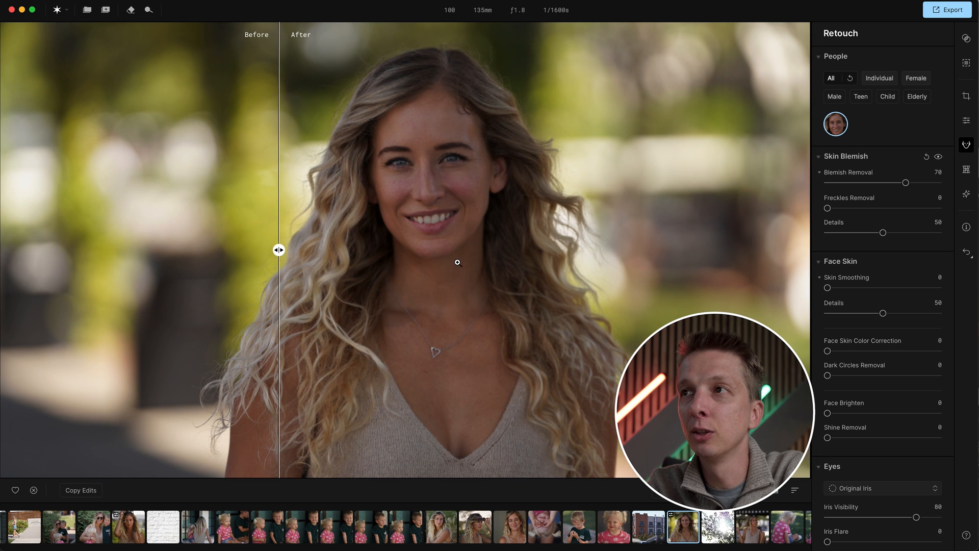
drag(278, 252, 249, 241)
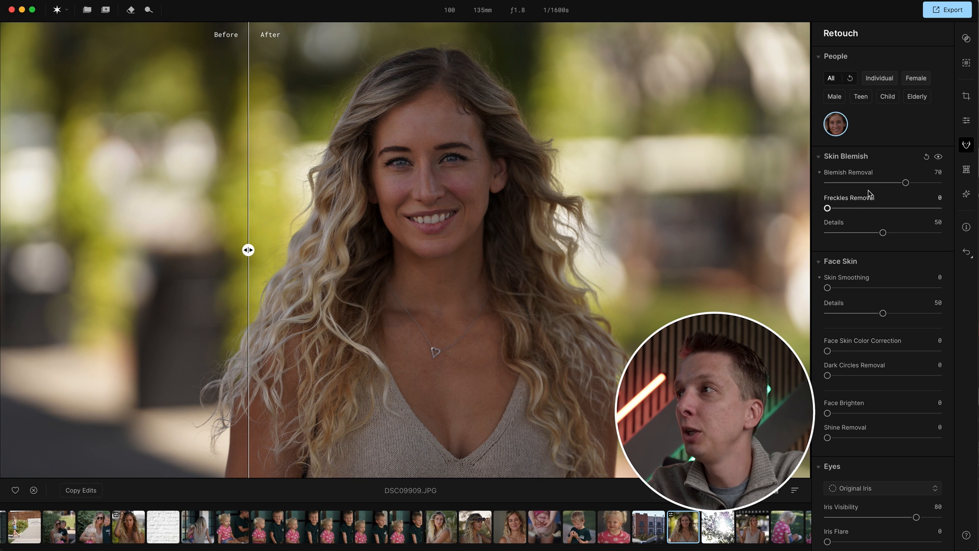
drag(906, 182, 861, 184)
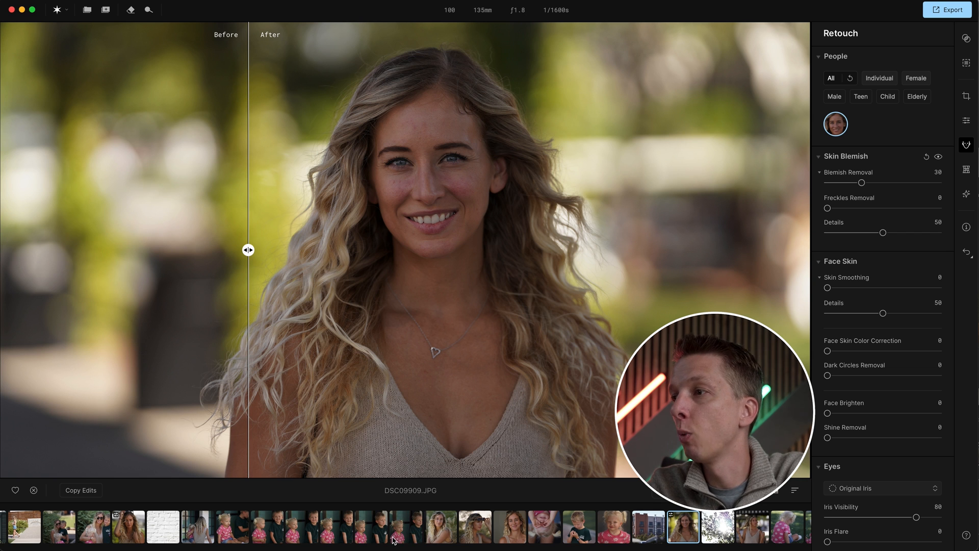
- Open photo DSC00039 of the man and woman from the folder and close the file window
scroll(720, 536, left, 2)
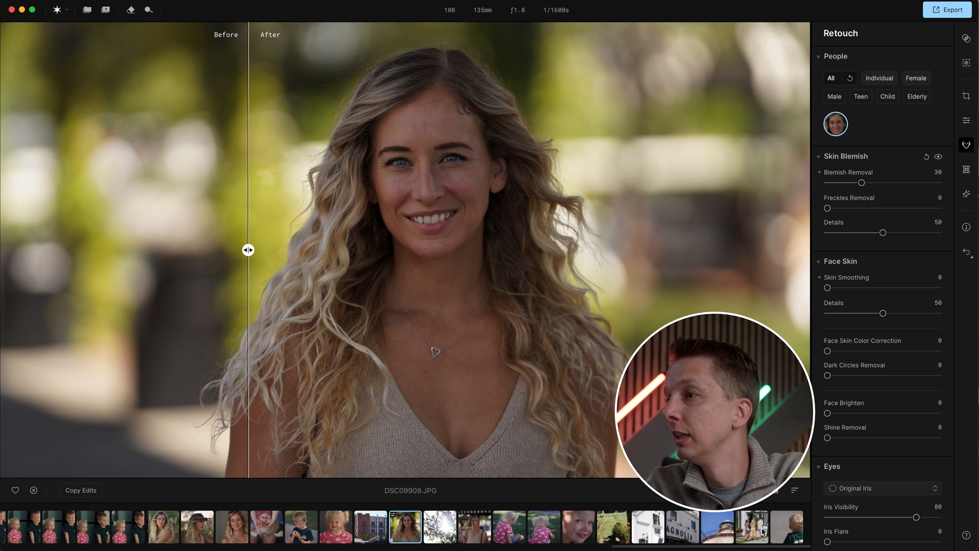
scroll(761, 534, left, 15)
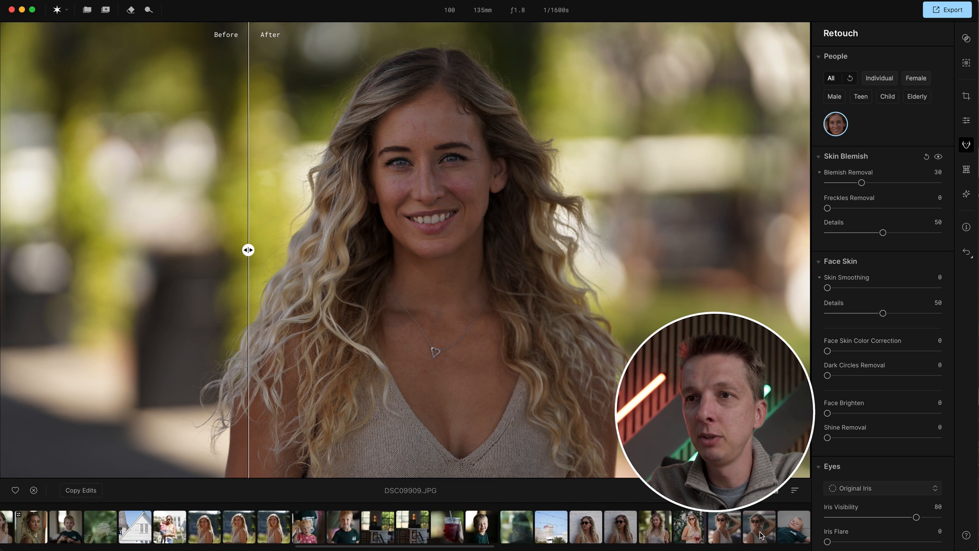
scroll(761, 534, left, 5)
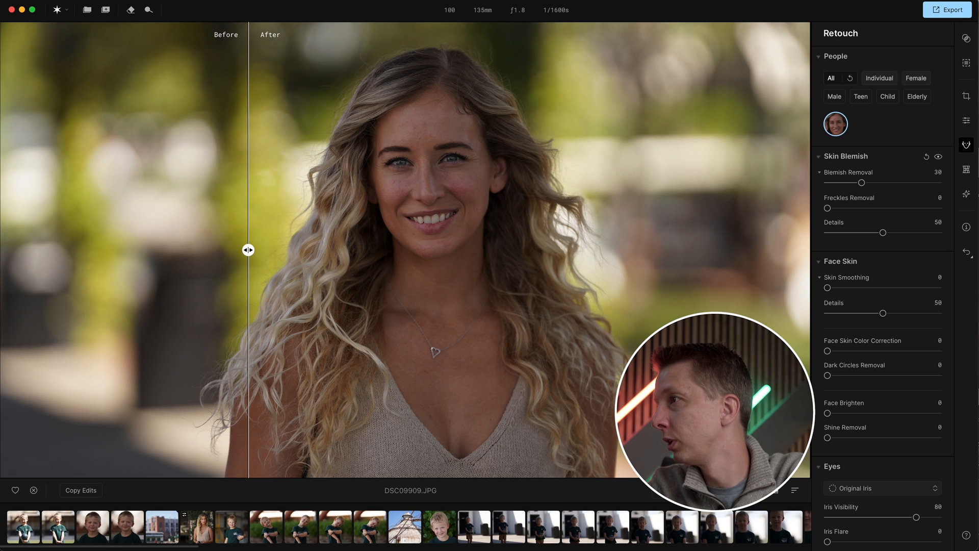
key(super+Tab)
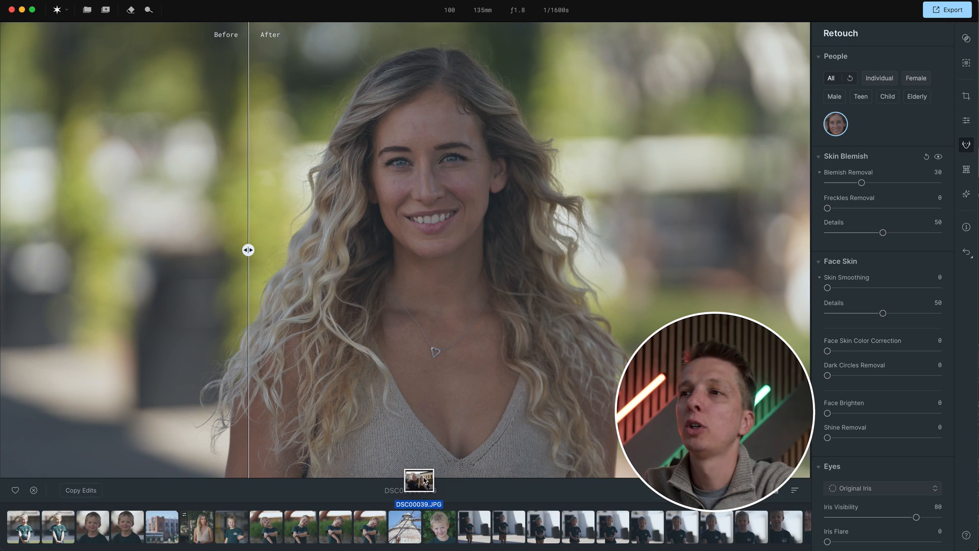
drag(418, 481, 430, 433)
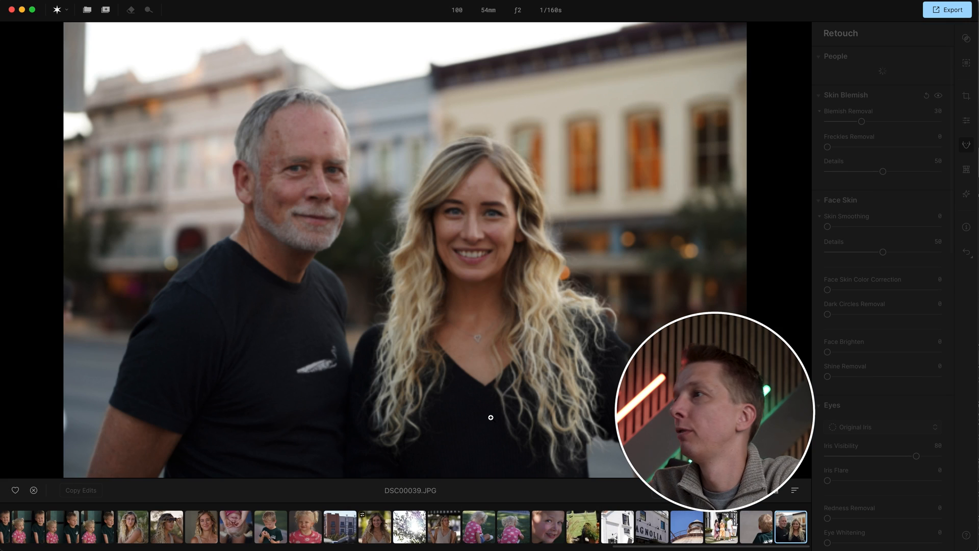
key(super+Tab)
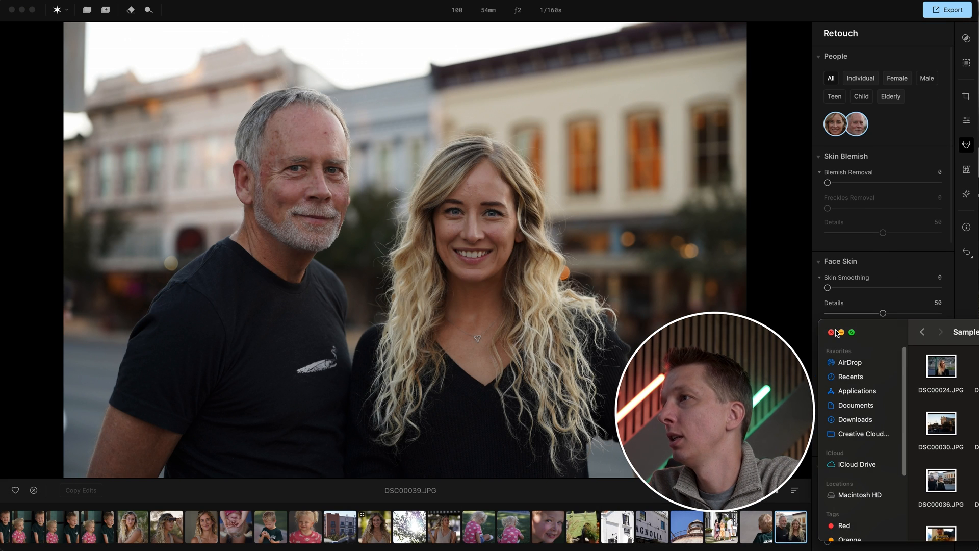
click(841, 333)
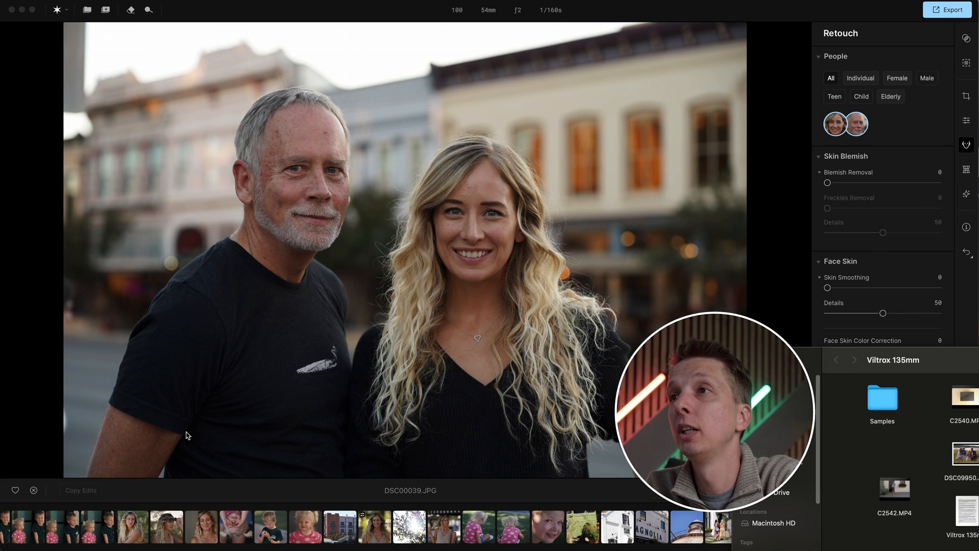
drag(787, 368, 870, 372)
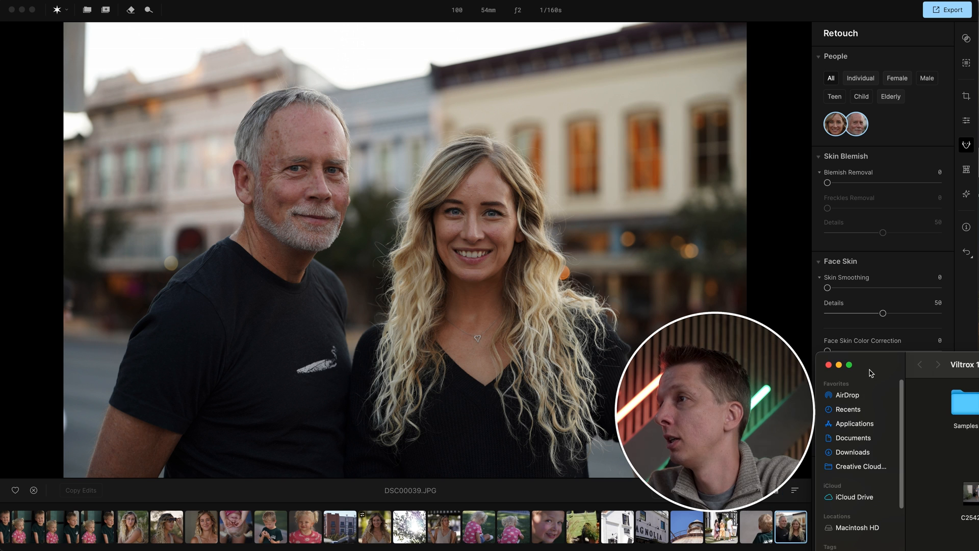
click(829, 365)
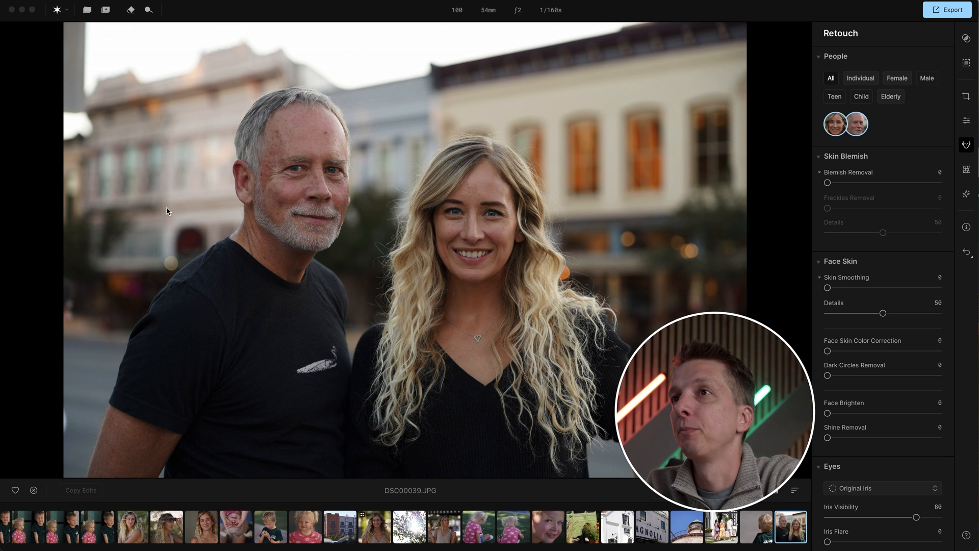
- Zoom into both faces and set Blemish Removal to 70 for all people
click(368, 185)
click(356, 180)
drag(394, 175, 407, 230)
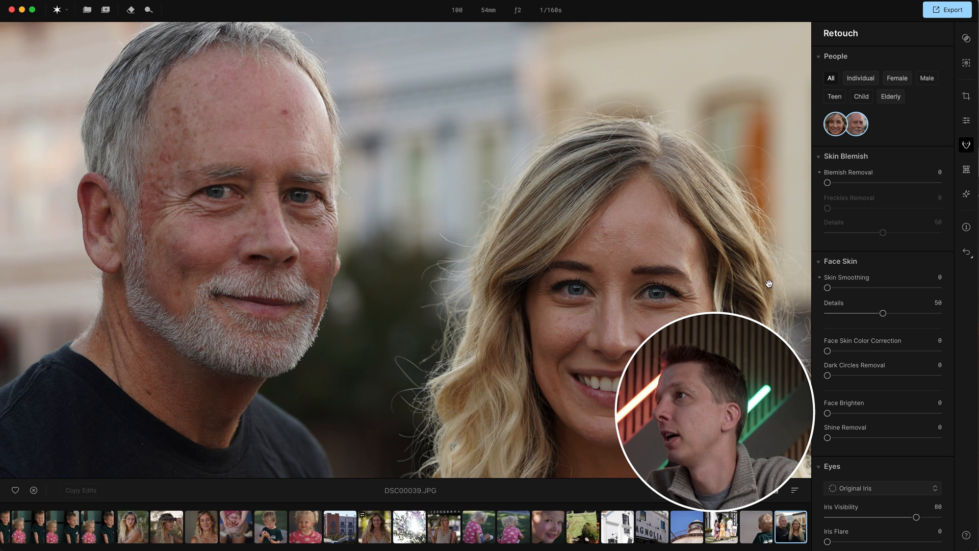
mouse_move(827, 183)
mouse_down()
mouse_move(913, 181)
mouse_move(827, 183)
mouse_up()
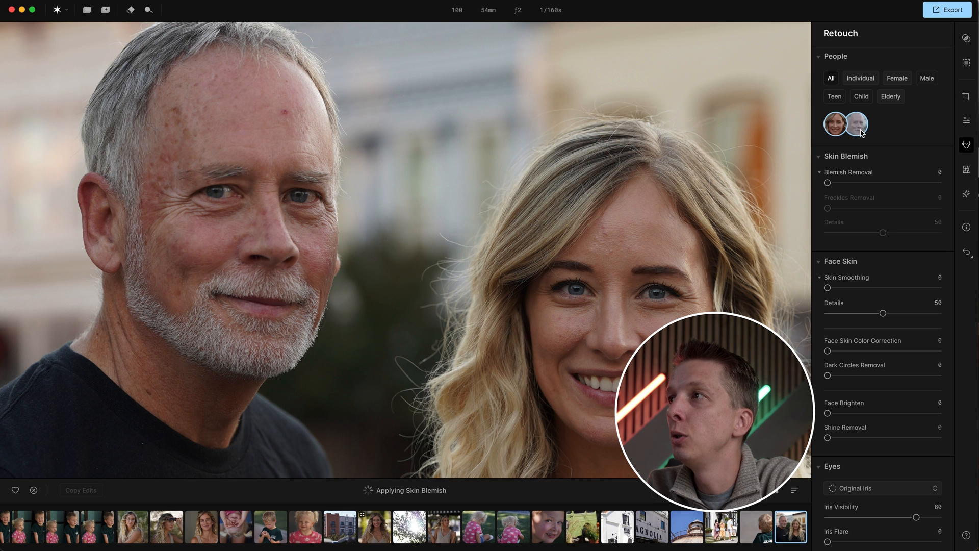
click(861, 130)
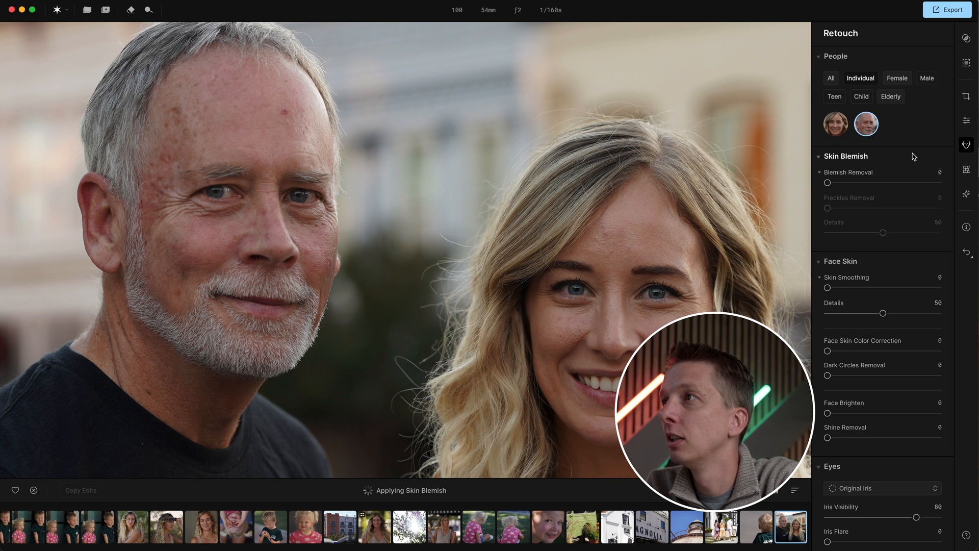
click(835, 123)
click(866, 123)
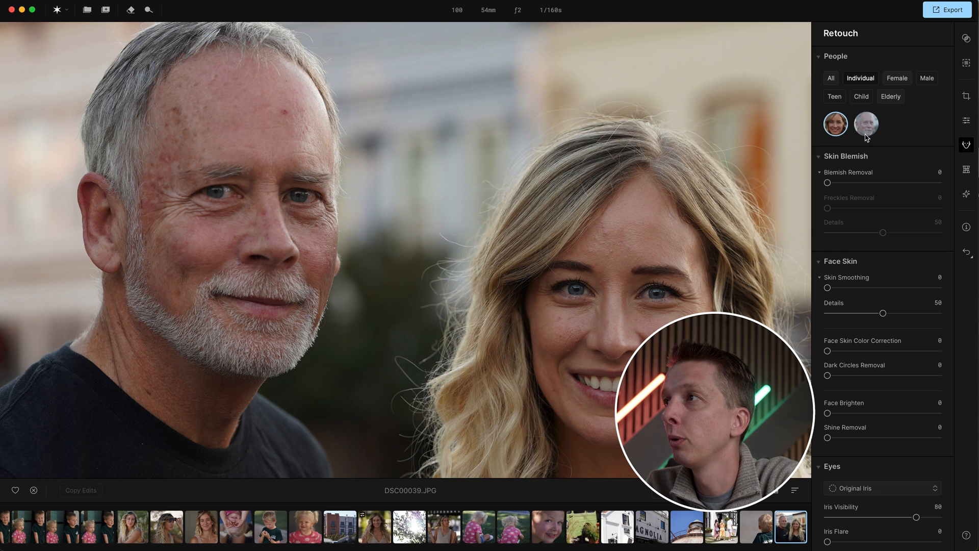
click(836, 80)
drag(828, 183, 906, 183)
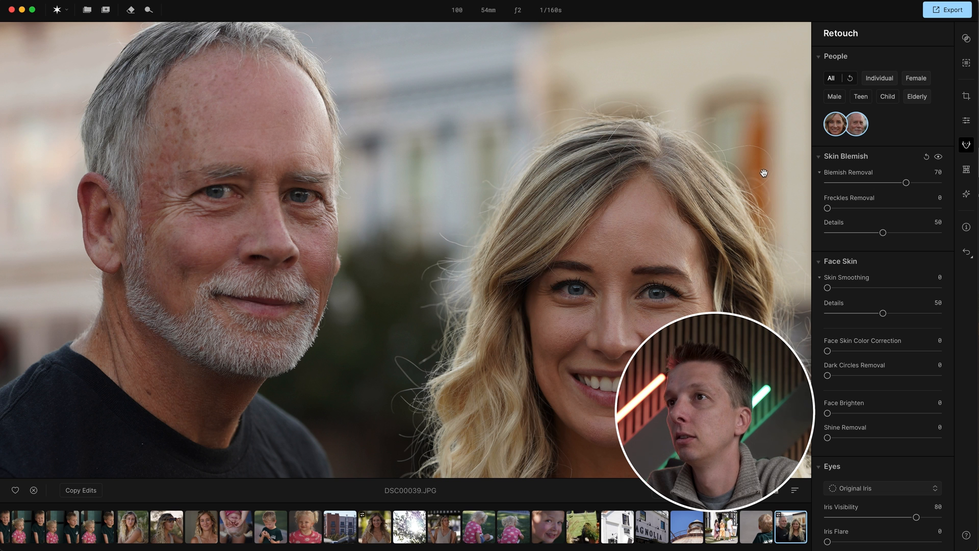
- Compare the photo before and after in split view, moving the divider across both faces
click(376, 209)
click(347, 187)
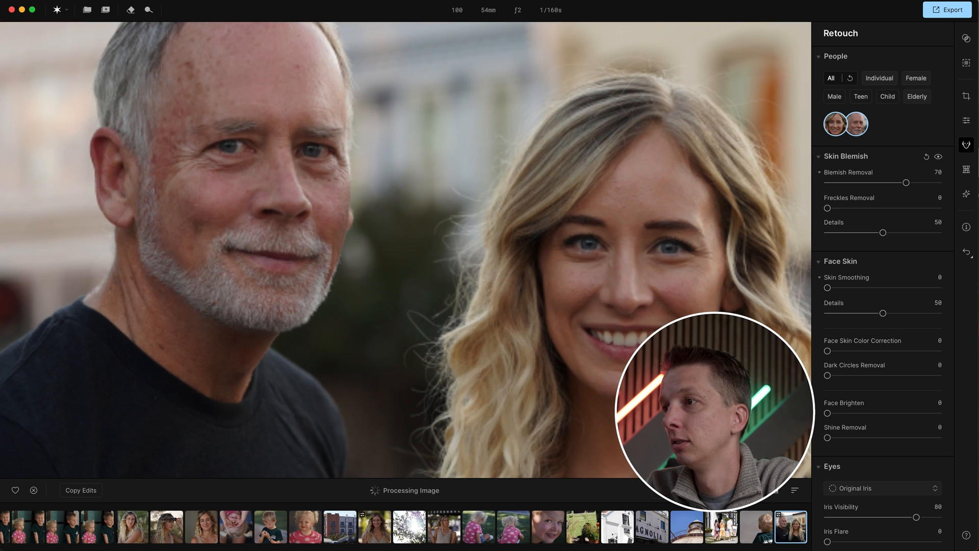
click(661, 491)
drag(266, 249, 391, 263)
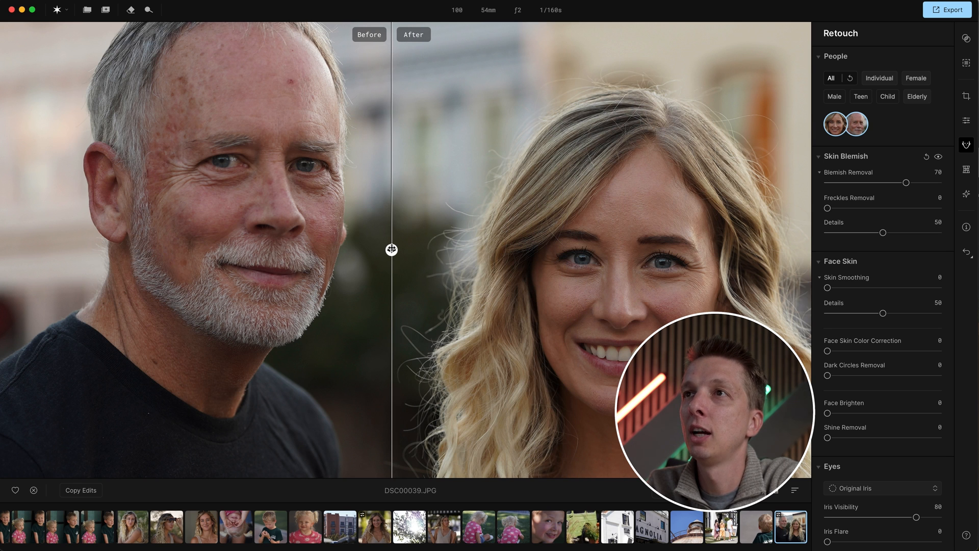
drag(392, 250, 362, 224)
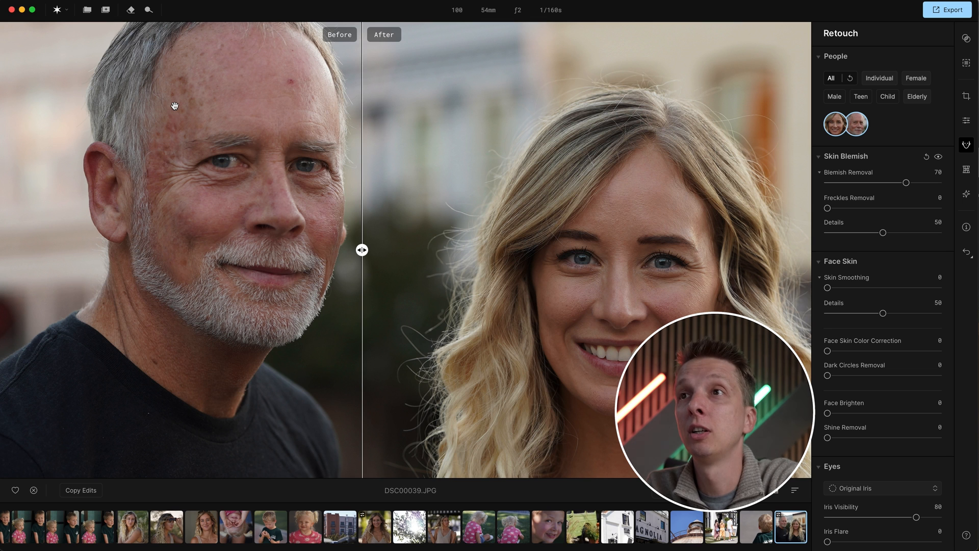
drag(362, 249, 129, 251)
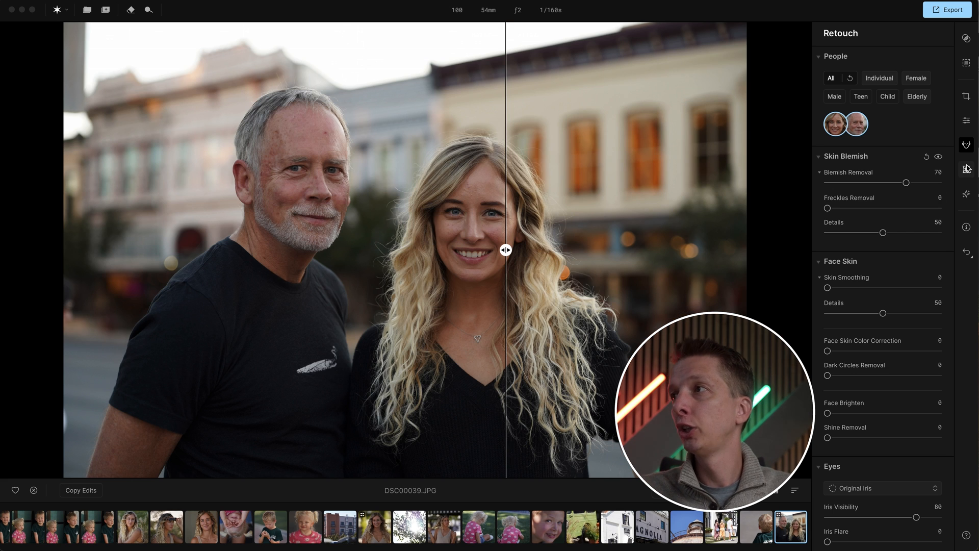
- In the Reshape panel, set Face Slim to 62
click(966, 169)
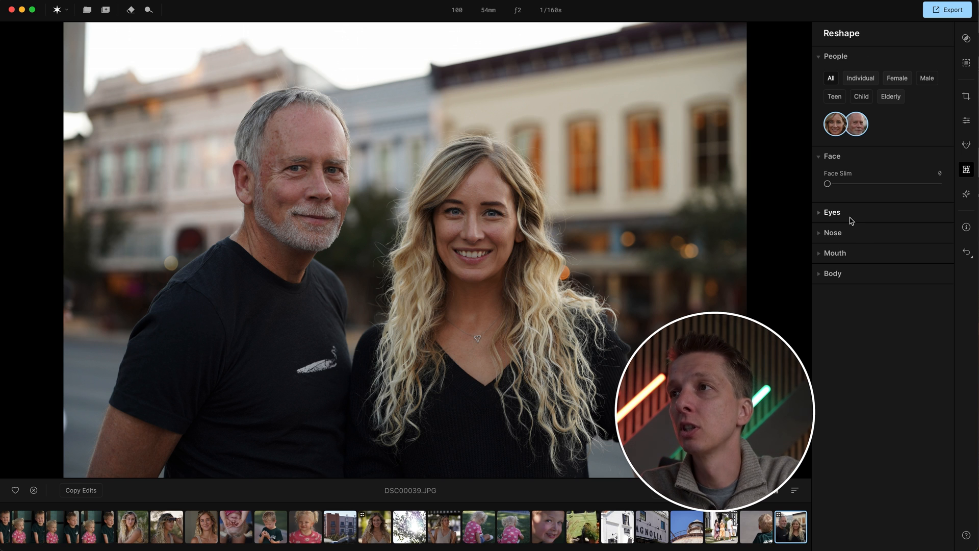
click(832, 213)
drag(827, 183, 895, 186)
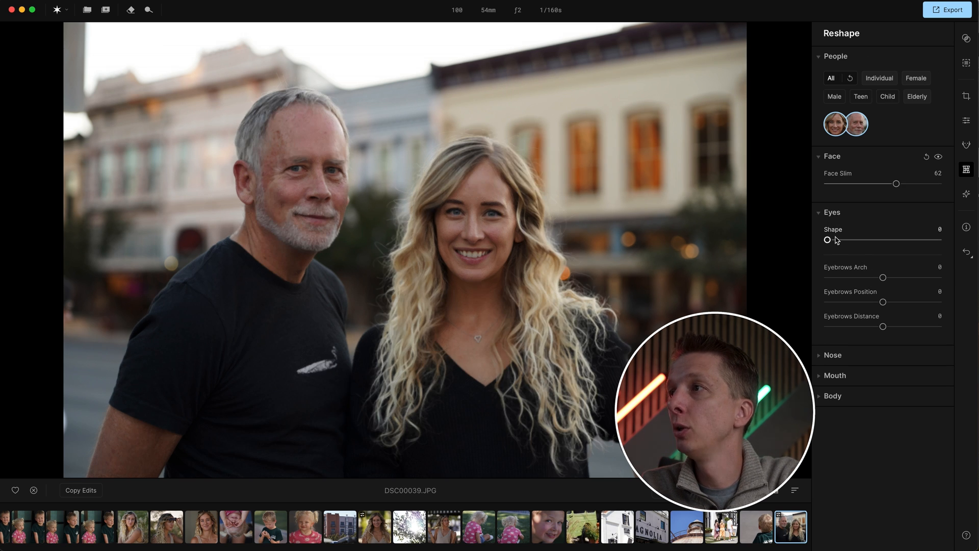
- Set Nose Bridge Shape to 46 and expand the Mouth reshape options
click(847, 356)
drag(883, 383, 908, 383)
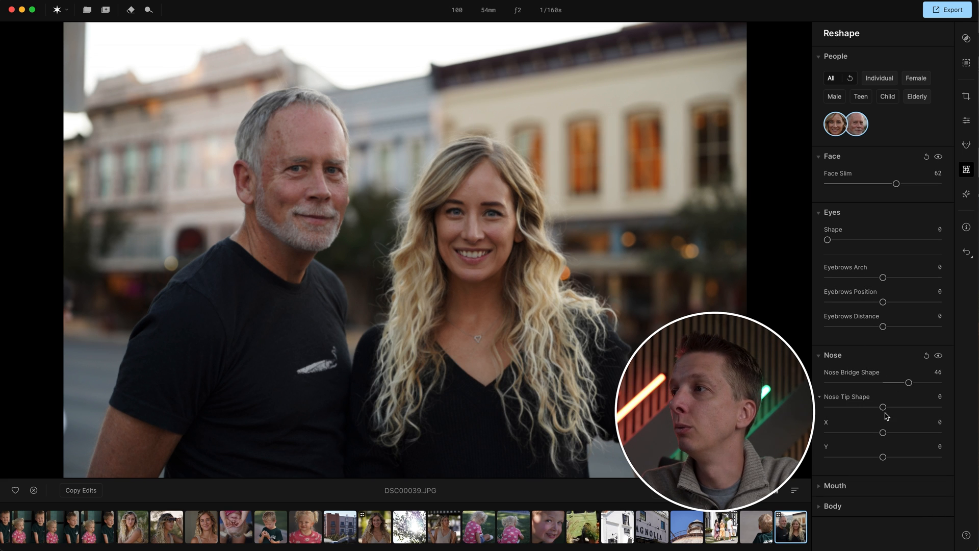
click(836, 486)
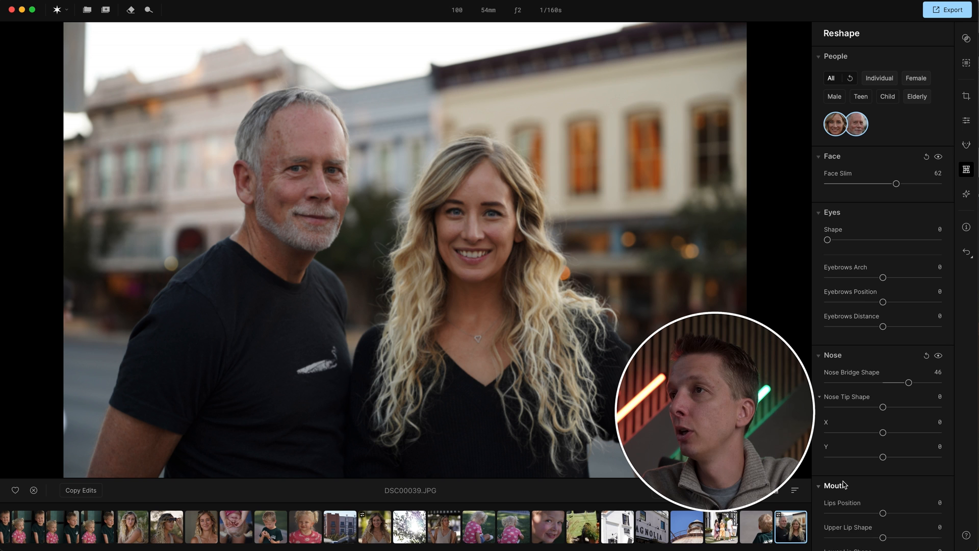
scroll(866, 456, down, 3)
scroll(861, 91, up, 3)
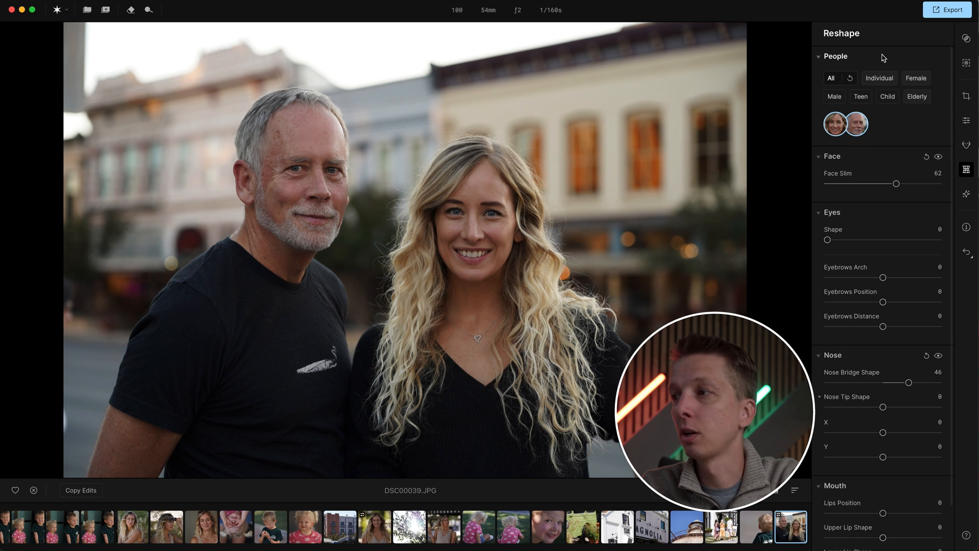
- Show the Light Control light source on the canvas and set its Amount to 25
click(968, 196)
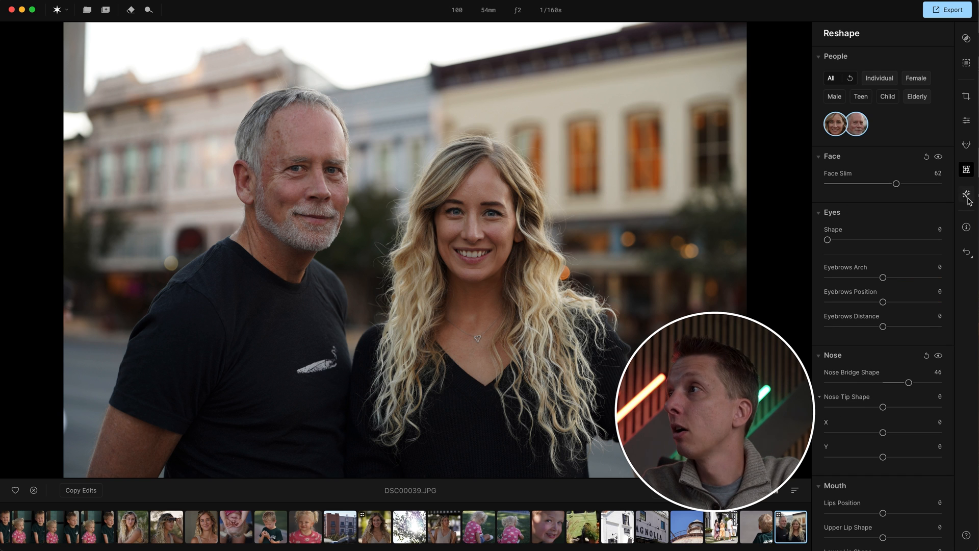
click(968, 198)
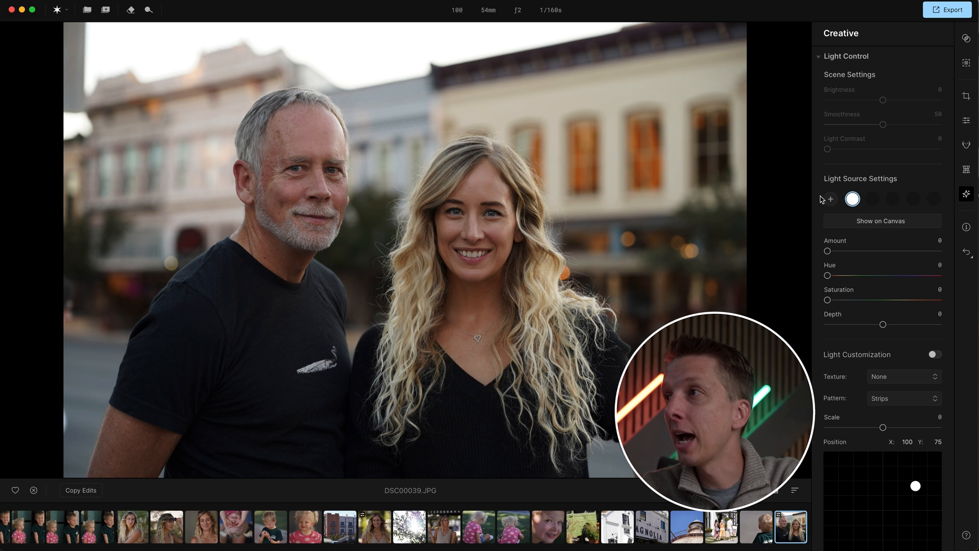
click(878, 221)
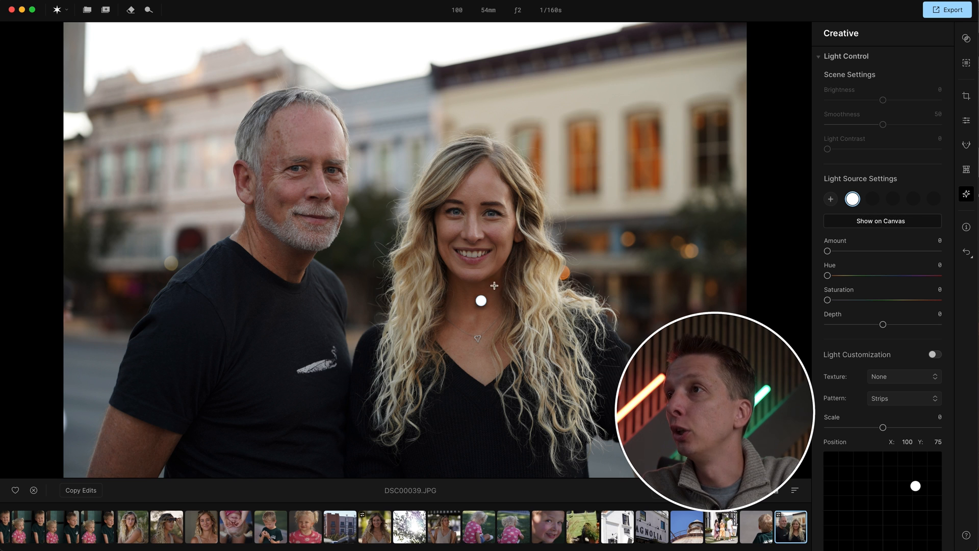
drag(480, 299, 642, 181)
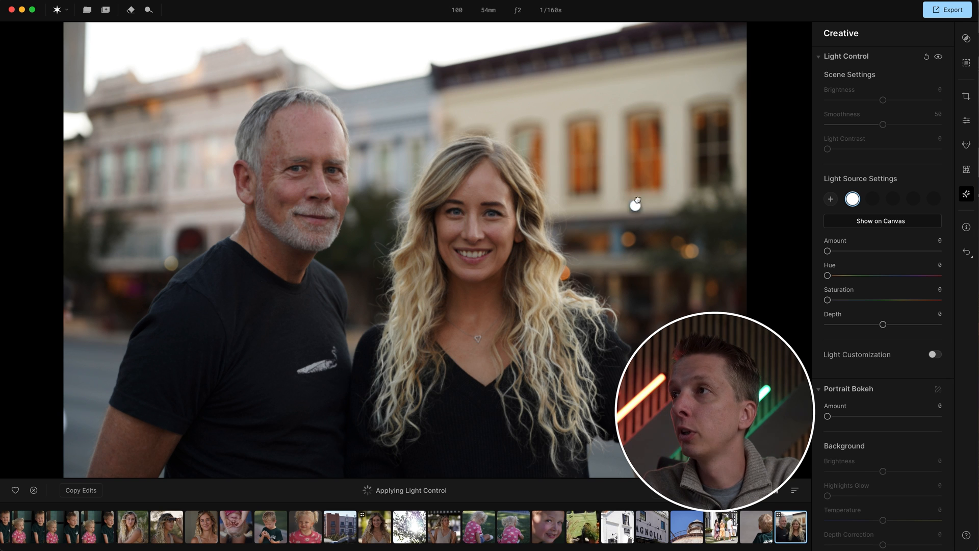
drag(826, 250, 885, 251)
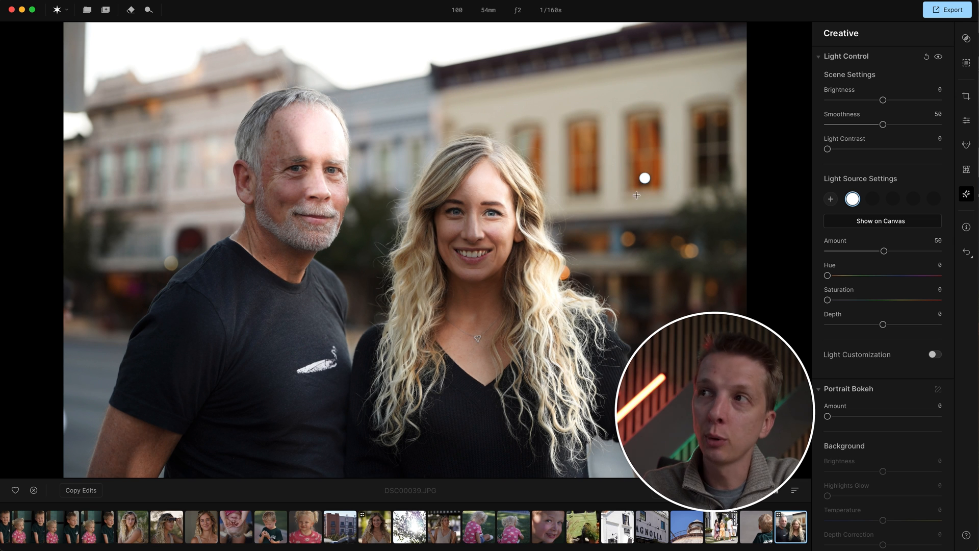
drag(883, 252, 855, 252)
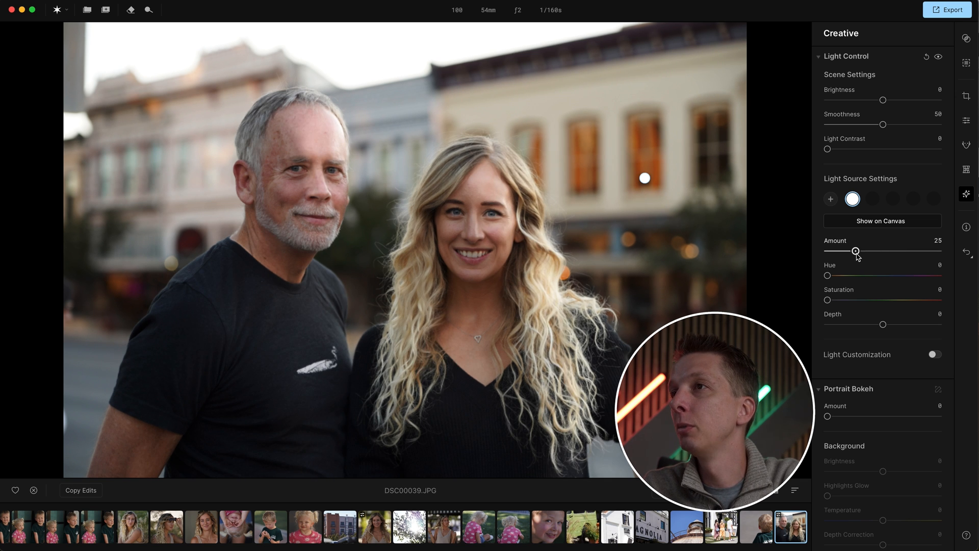
- Set the light's Hue to 64, Saturation to 17, Depth to -18 and Amount to 21, placing it beside the woman's face
drag(645, 178, 590, 291)
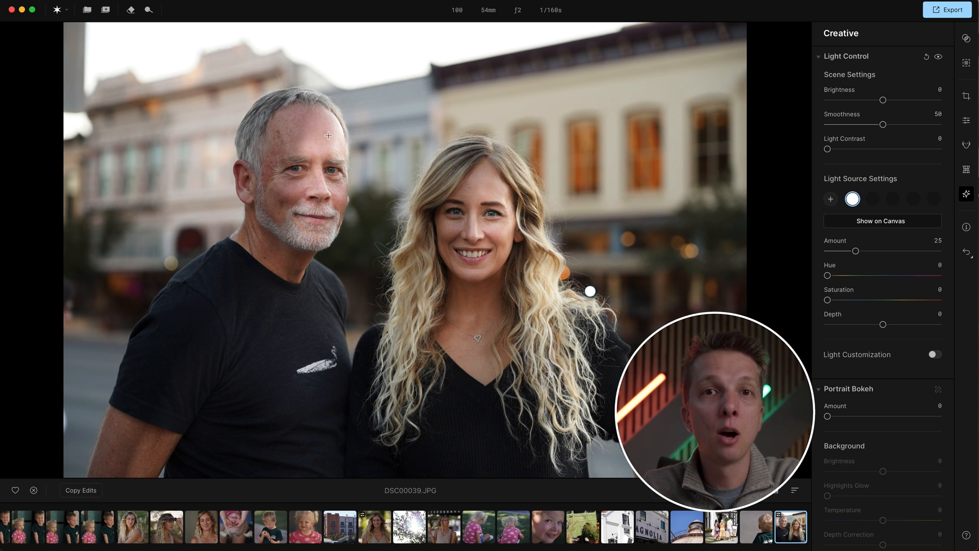
drag(590, 291, 114, 155)
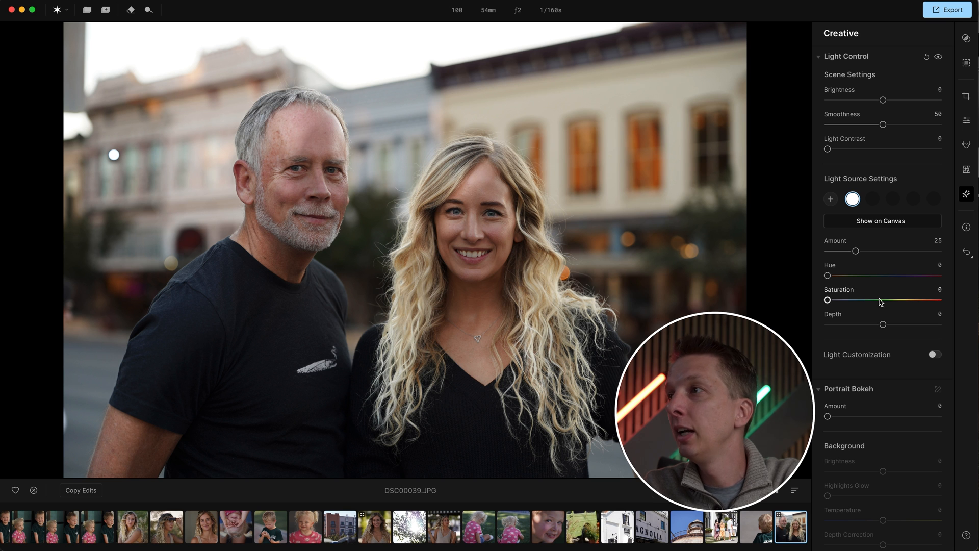
drag(826, 275, 872, 325)
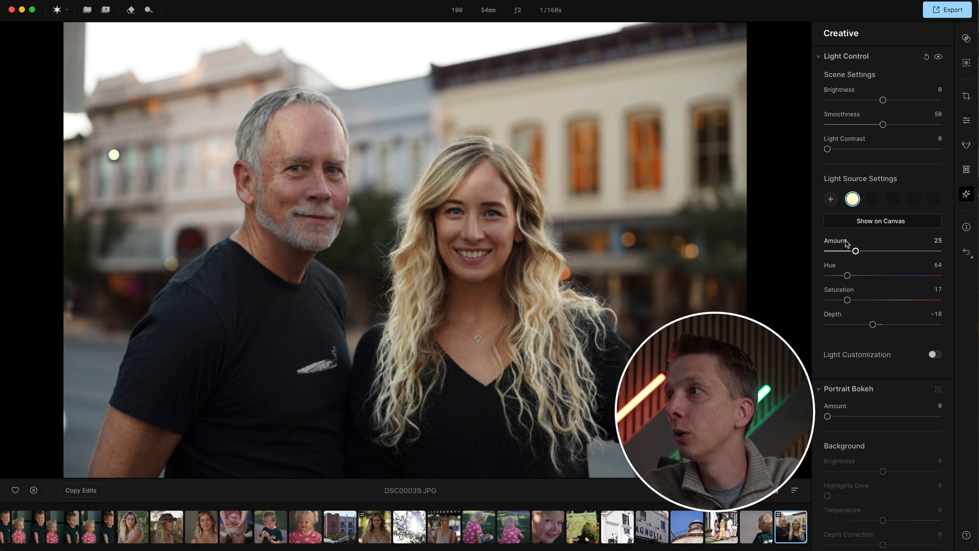
mouse_move(855, 251)
mouse_down()
mouse_move(938, 251)
mouse_move(851, 251)
mouse_up()
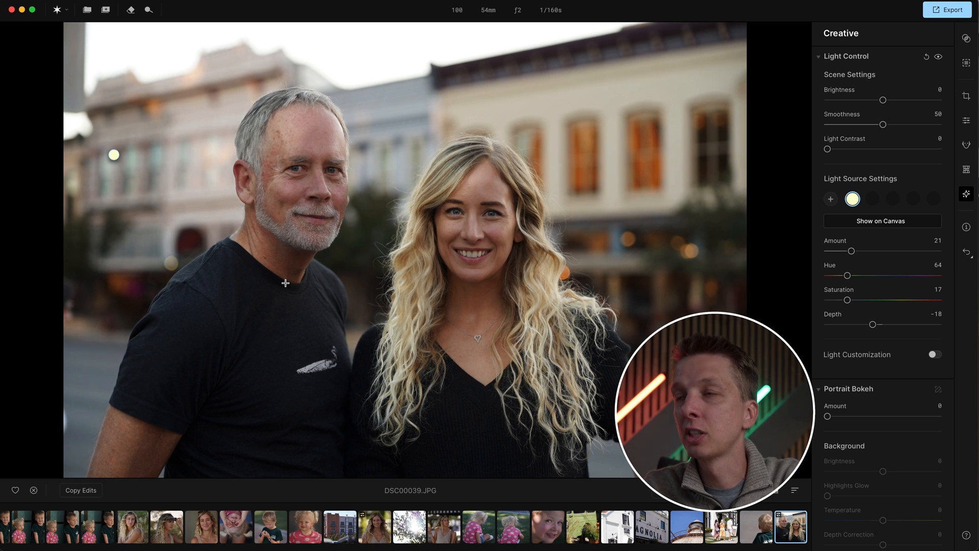
mouse_move(114, 155)
mouse_down()
mouse_move(478, 273)
mouse_move(465, 275)
mouse_move(471, 221)
mouse_up()
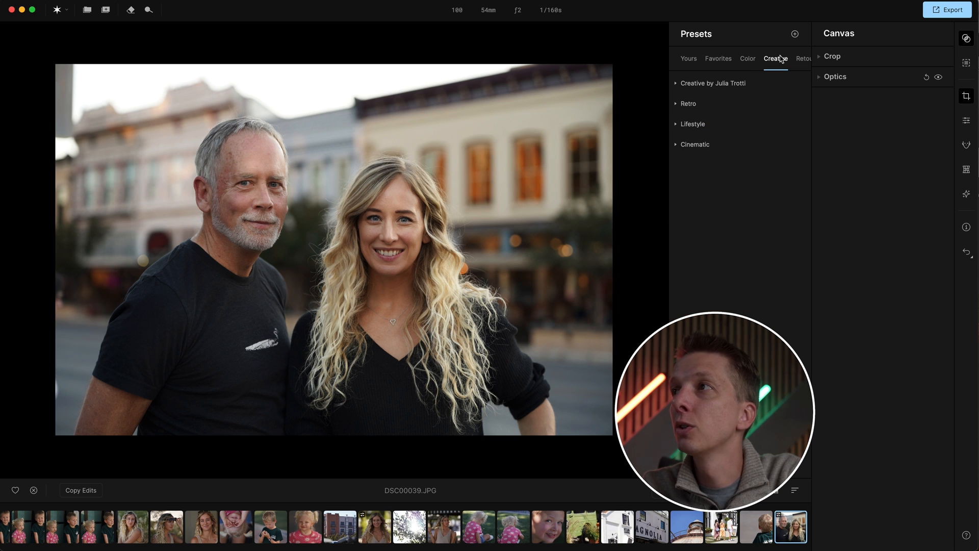
- Apply the Whispered Hues preset from the Creative by Julia Trotti presets
click(709, 84)
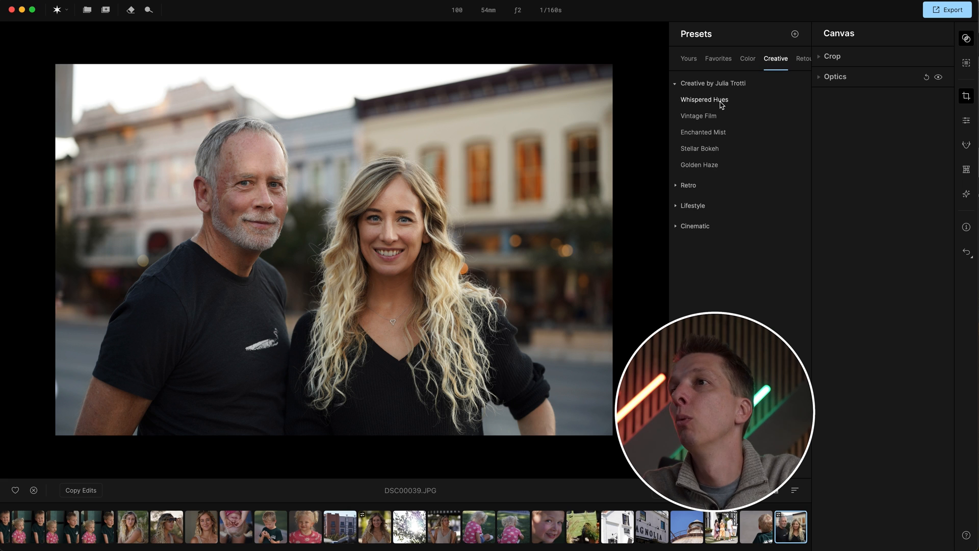
click(721, 101)
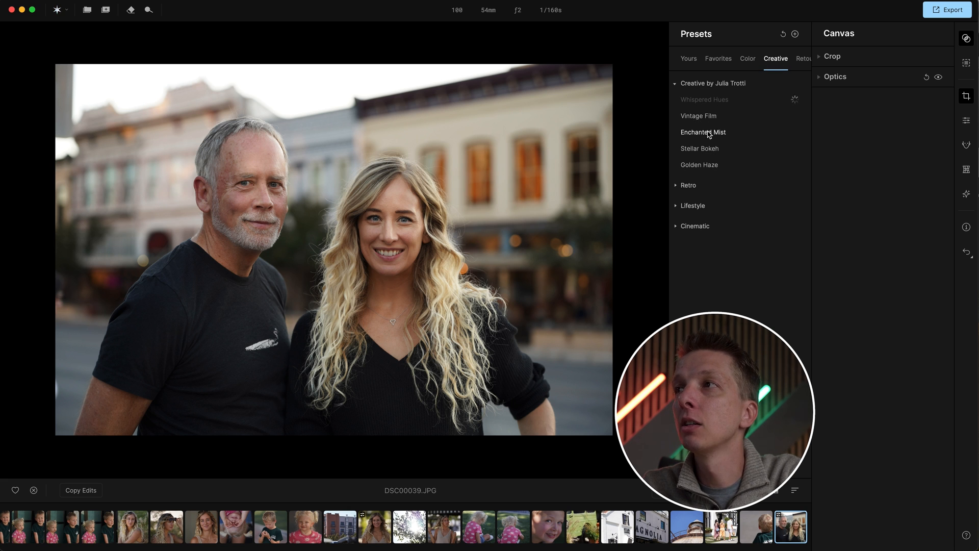
- Try the Vintage Film preset from Creative by Julia Trotti and reduce its strength
click(706, 119)
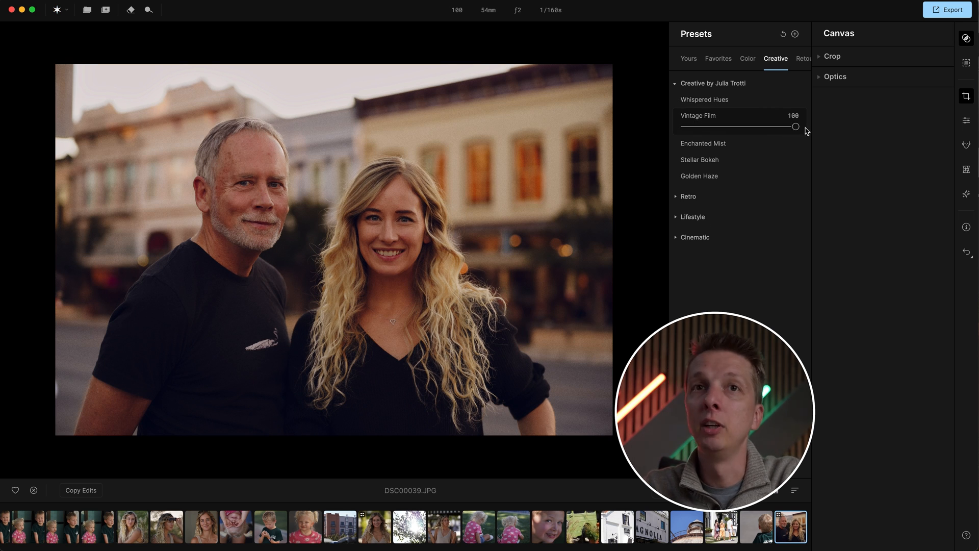
drag(795, 127, 743, 127)
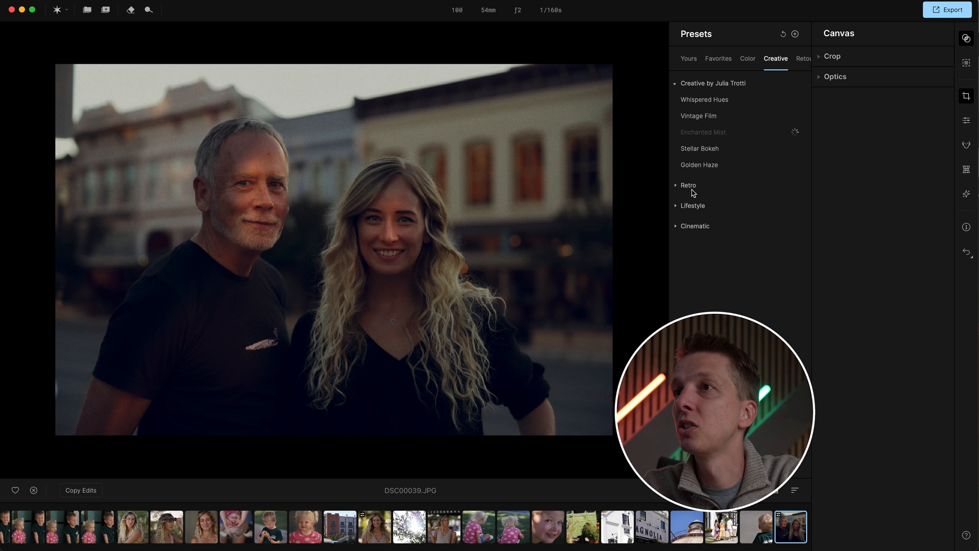
- Browse the Retro and Lifestyle preset groups and reset all applied presets on the photo
click(694, 187)
click(701, 288)
scroll(727, 287, down, 1)
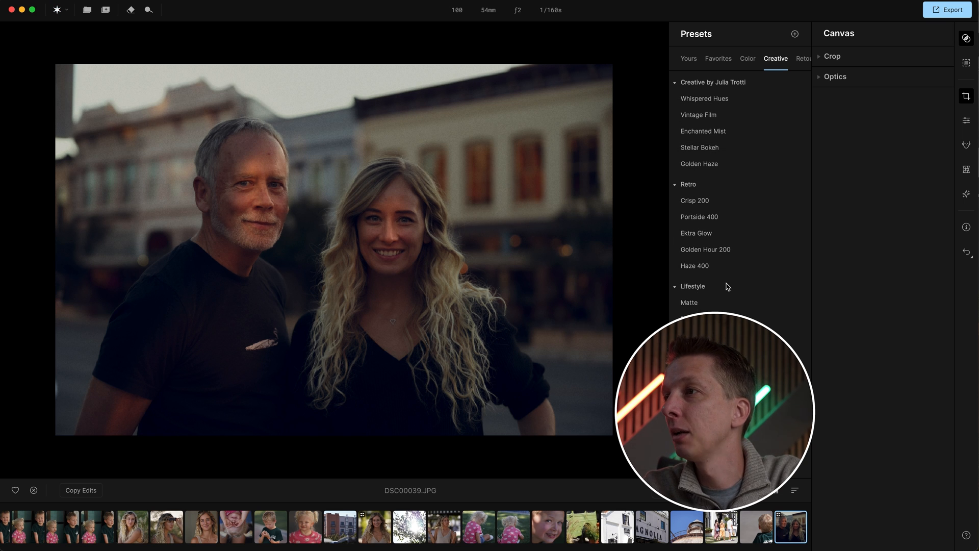
click(783, 35)
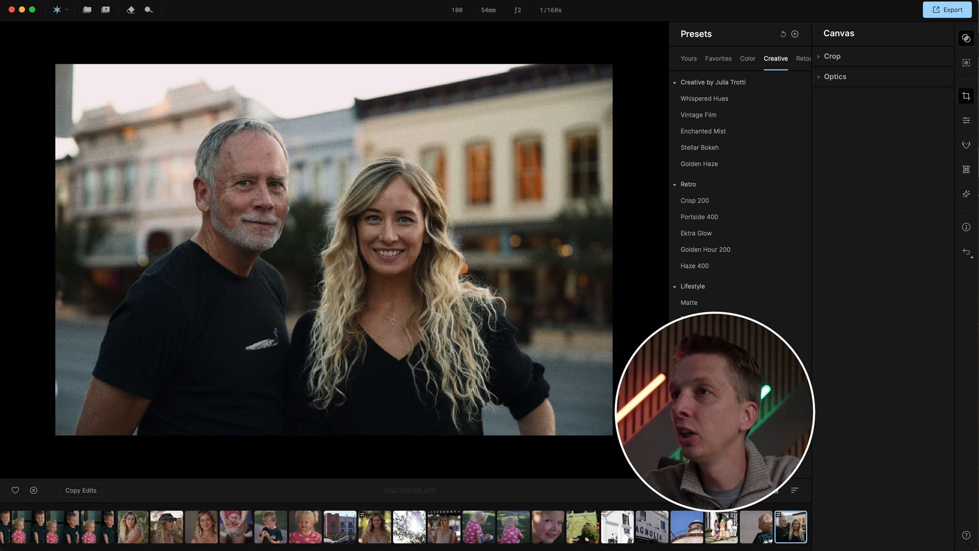
- Apply the Flawless Skin preset from Retouch by Julia Trotti at 80 and zoom in on the woman's face
click(803, 59)
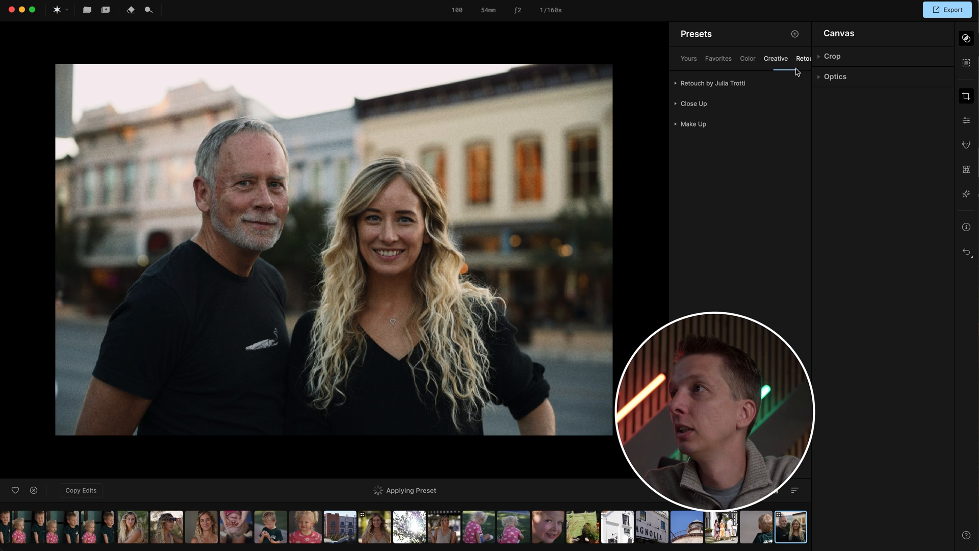
click(729, 85)
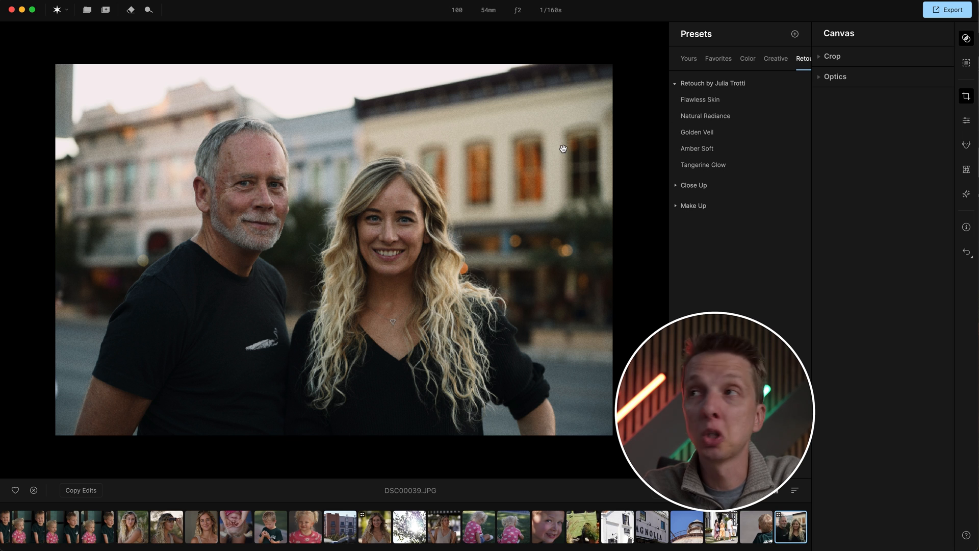
click(702, 106)
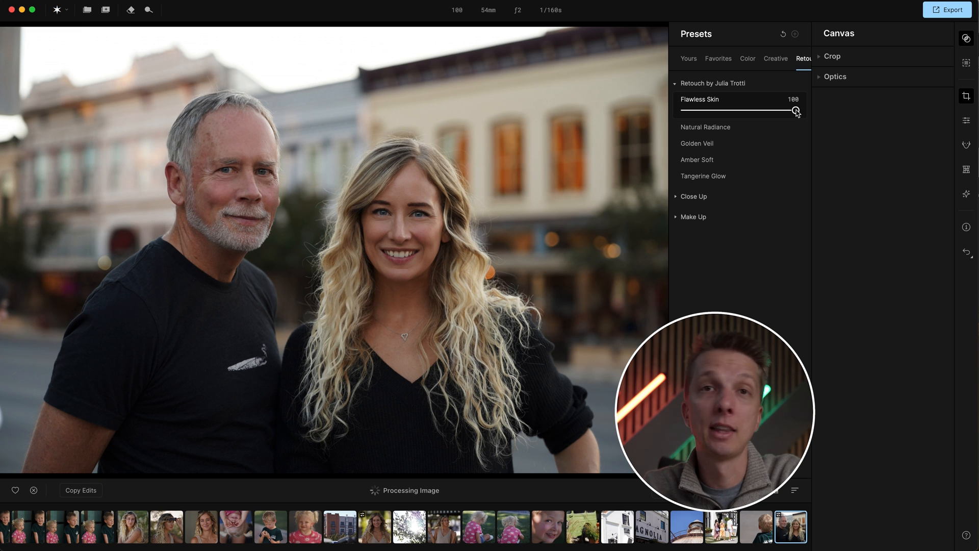
drag(796, 110, 772, 110)
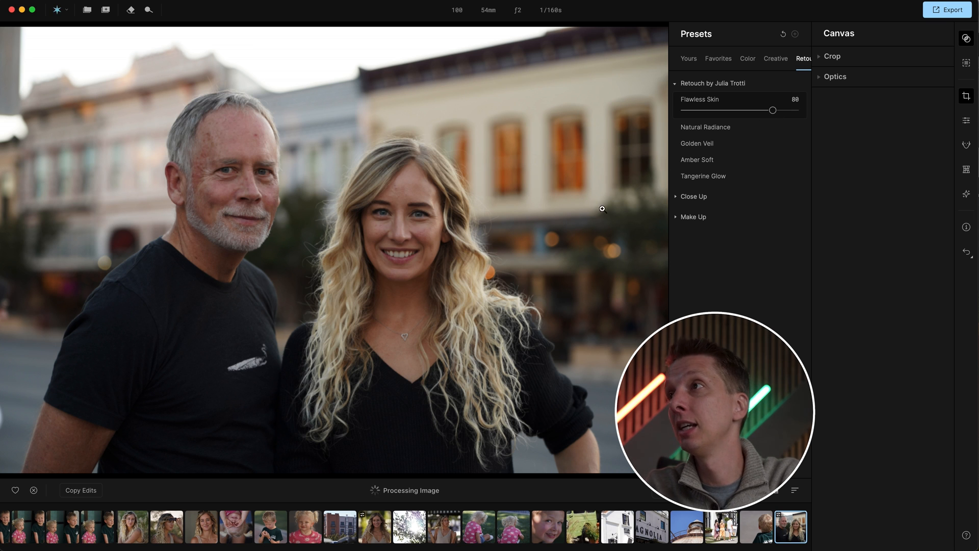
click(344, 208)
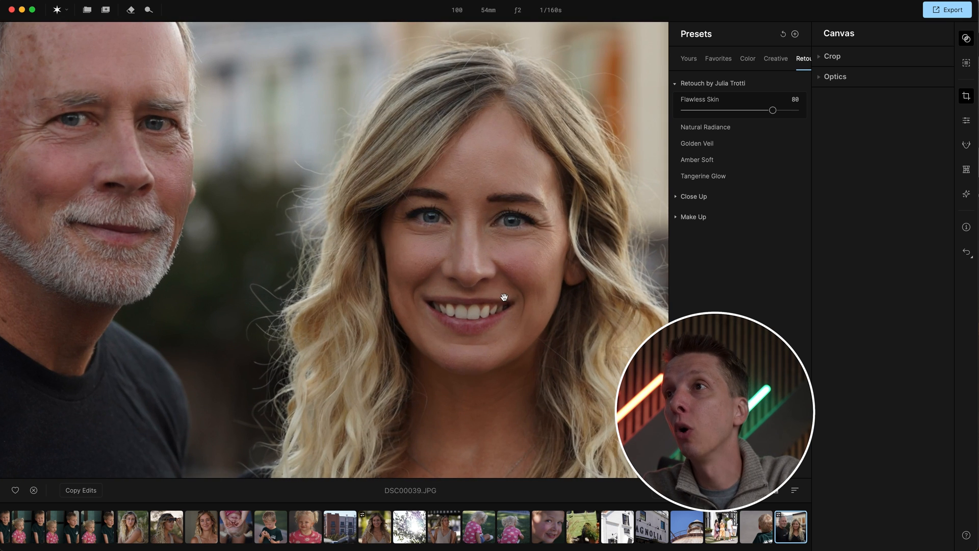
click(479, 279)
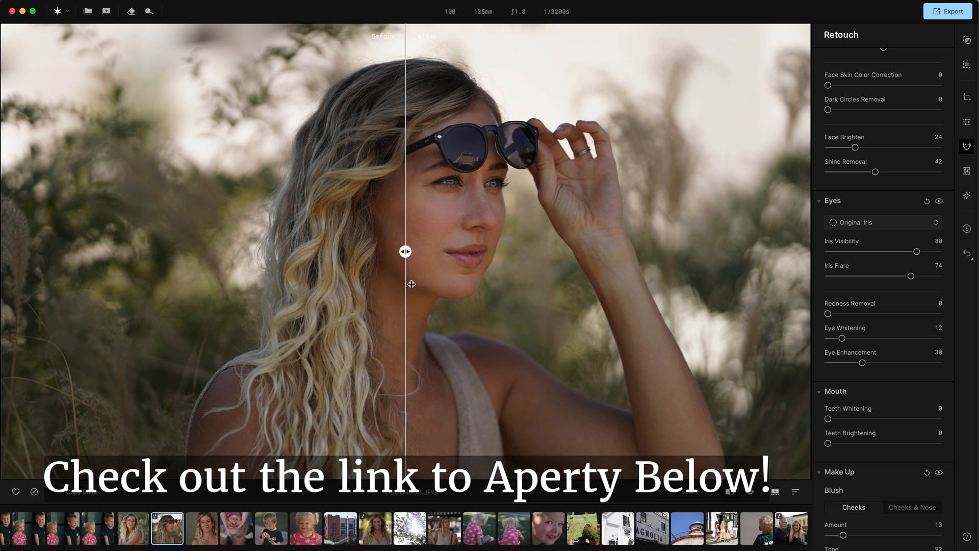
- Compare before and after on the sunglasses portrait by moving the split-view divider
drag(406, 290, 580, 290)
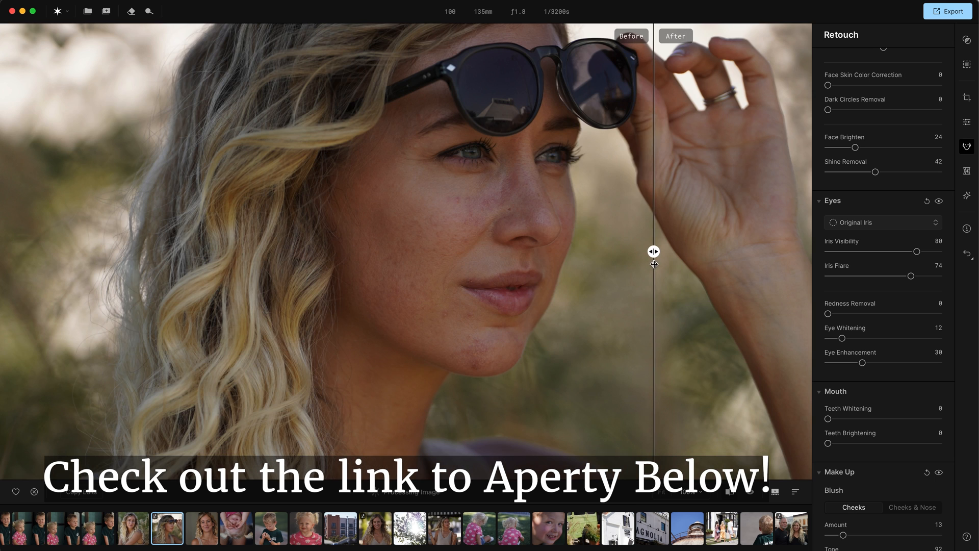
mouse_move(654, 266)
mouse_down()
mouse_move(308, 253)
mouse_move(253, 238)
mouse_move(646, 253)
mouse_up()
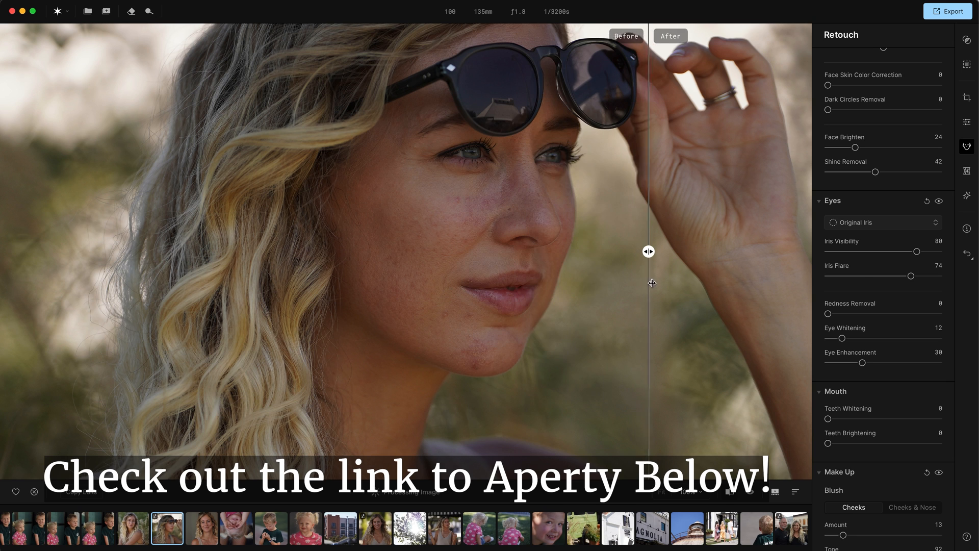